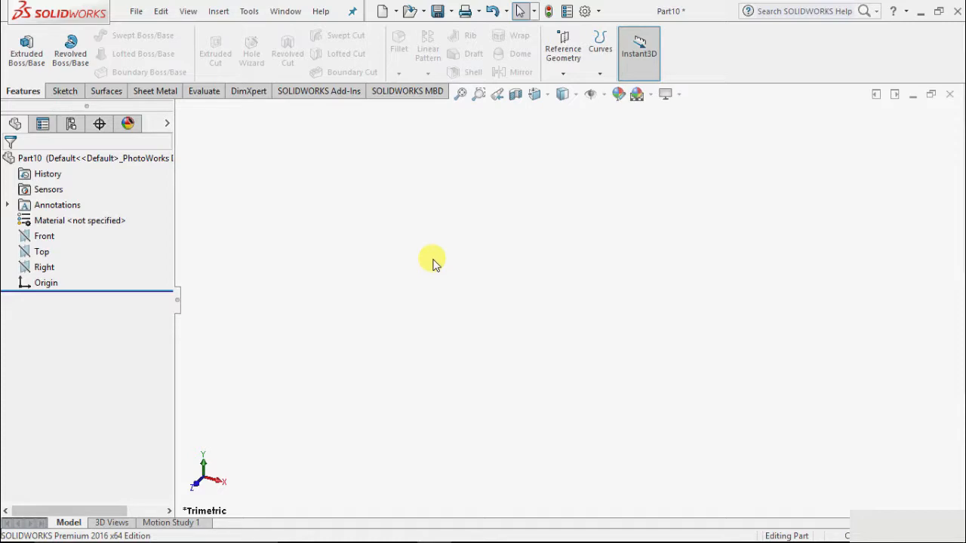
Start an Extruded Boss/Base on the Top plane and sketch a center rectangle centred on the origin.
click(26, 57)
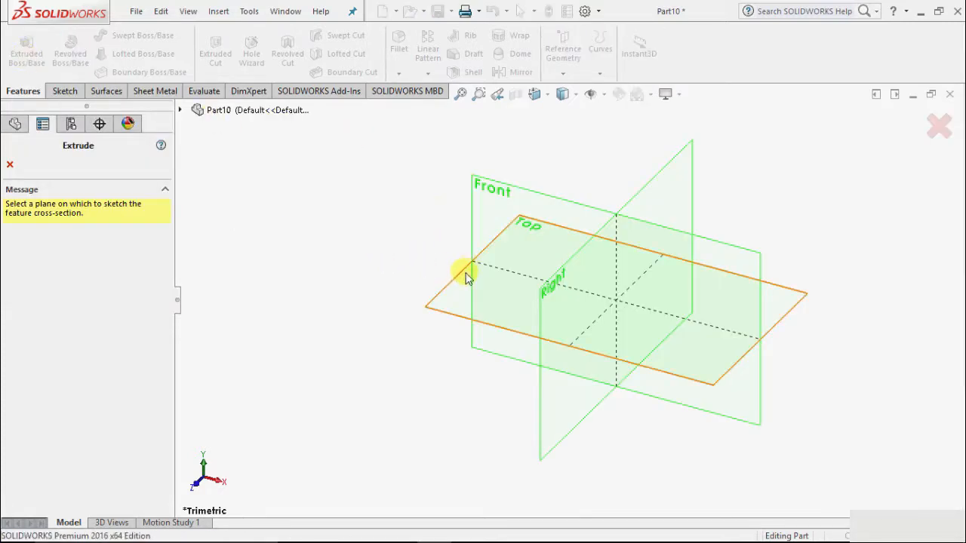
click(461, 275)
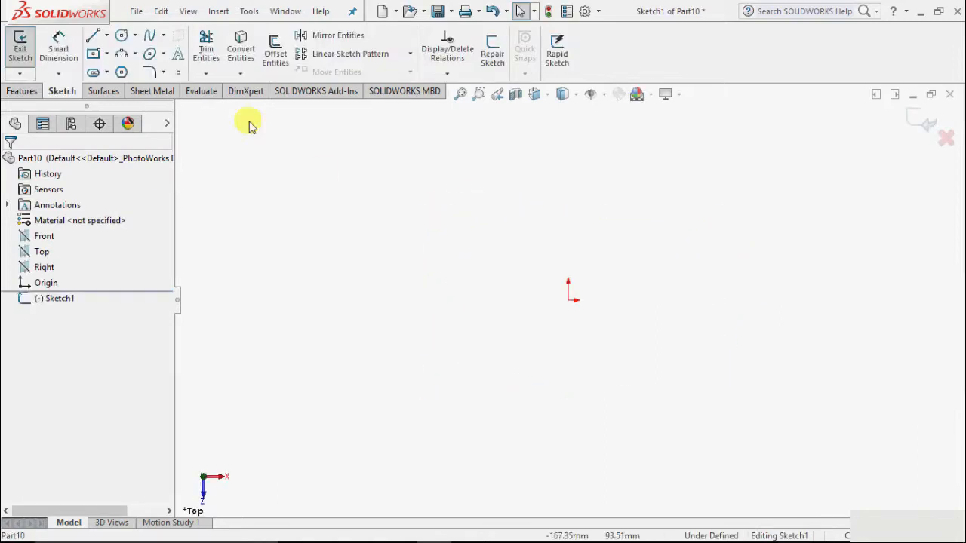
click(106, 54)
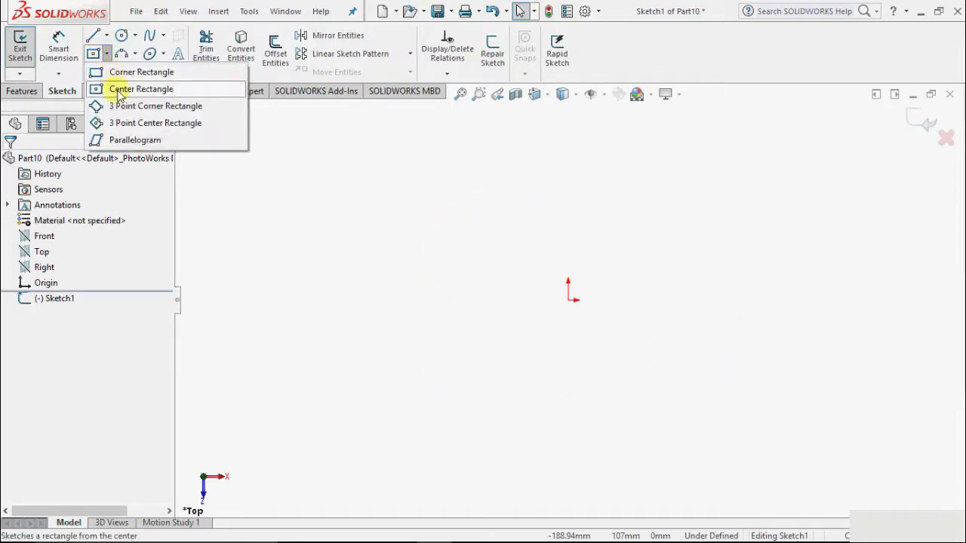
click(141, 89)
click(569, 298)
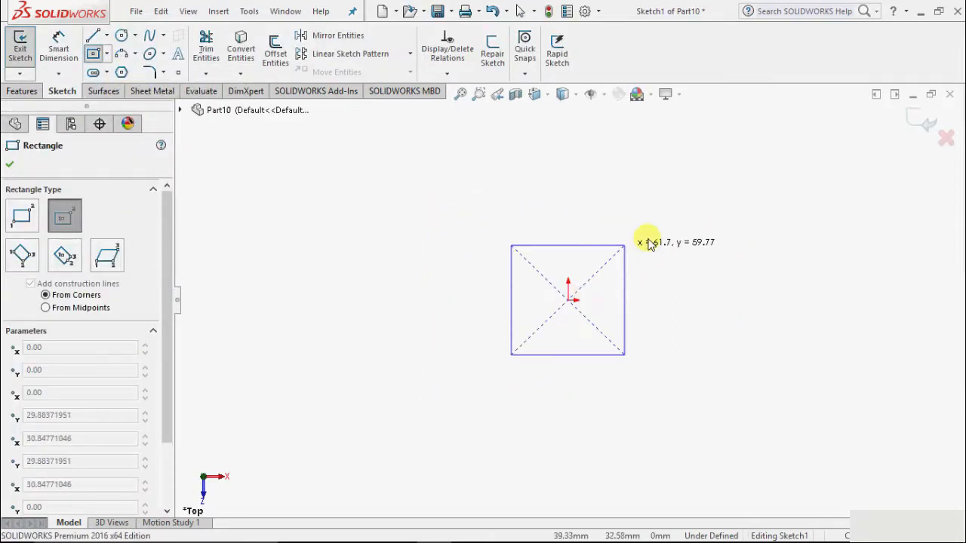
click(736, 191)
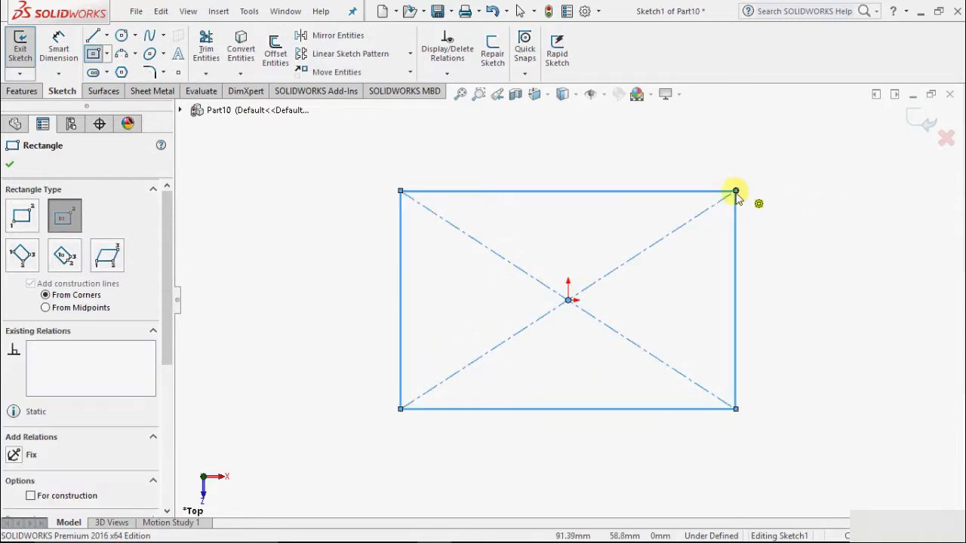
click(10, 165)
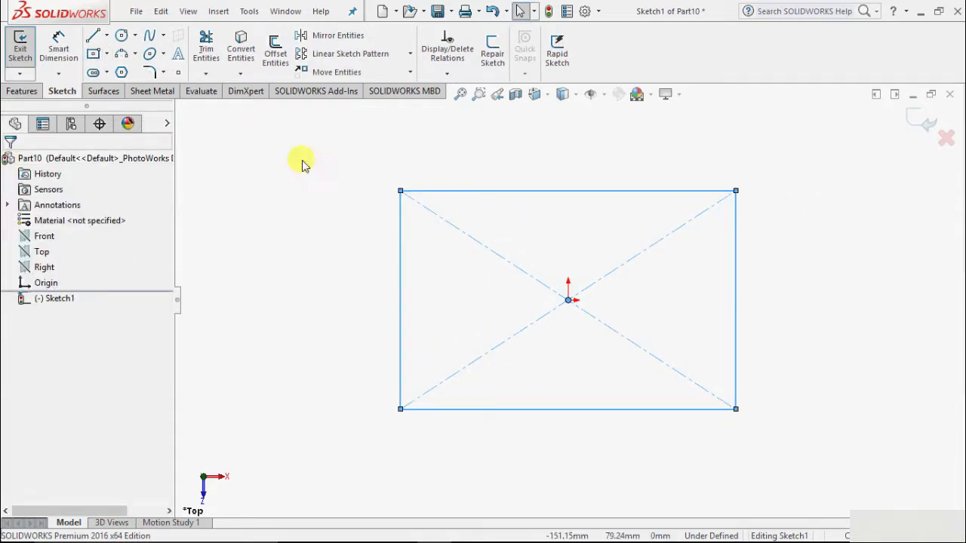
Exit the rectangle sketch and extrude it upward as a blind boss with a depth of 24 mm.
click(14, 47)
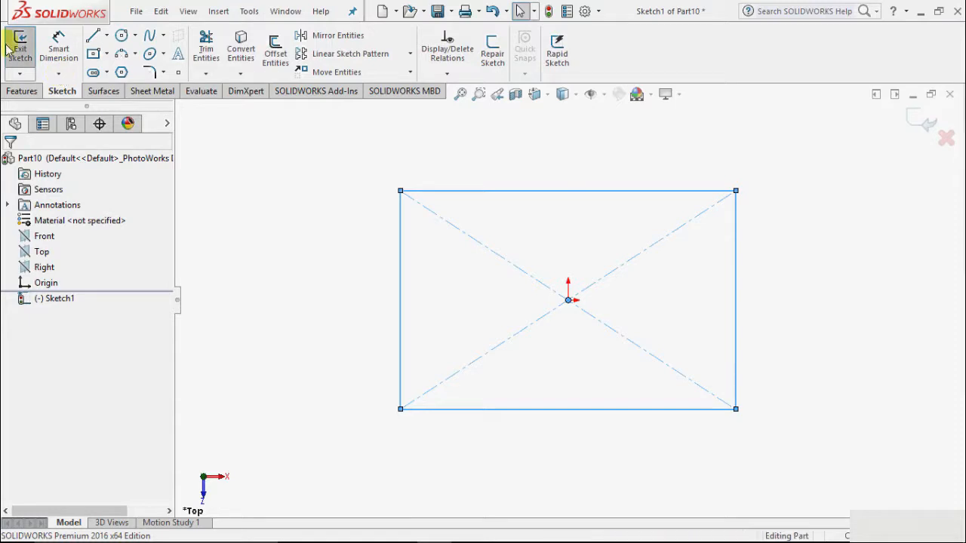
scroll(584, 494, up, 2)
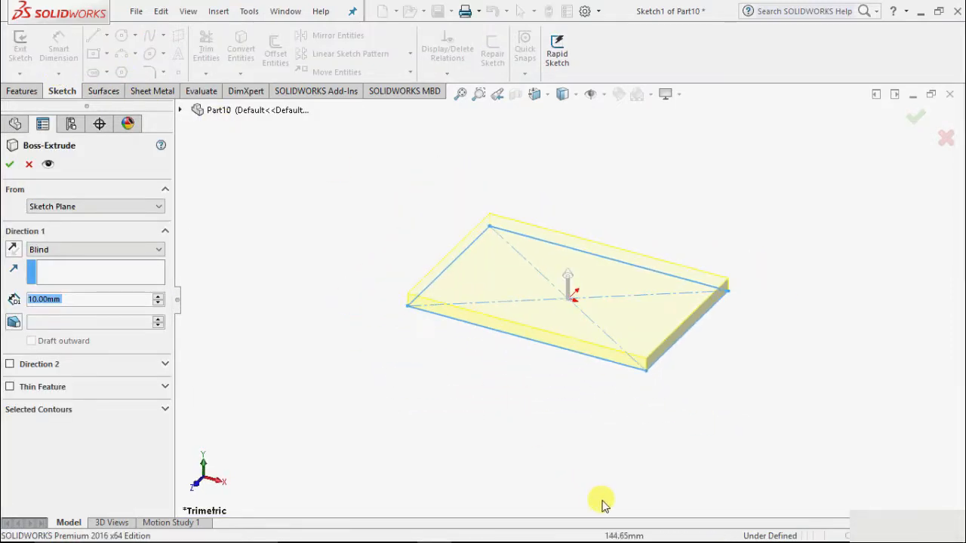
scroll(596, 208, down, 1)
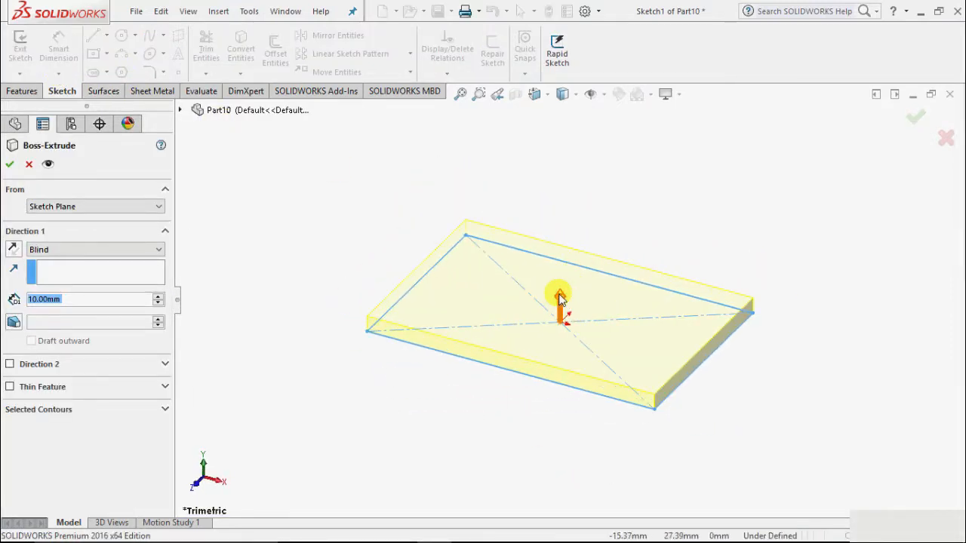
mouse_move(565, 301)
mouse_down()
mouse_move(560, 284)
mouse_move(561, 293)
mouse_up()
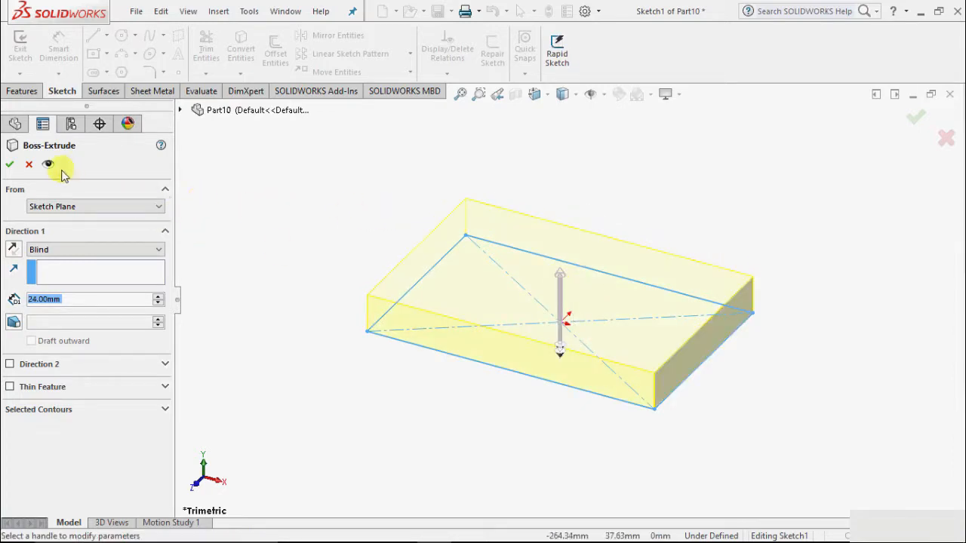
click(6, 166)
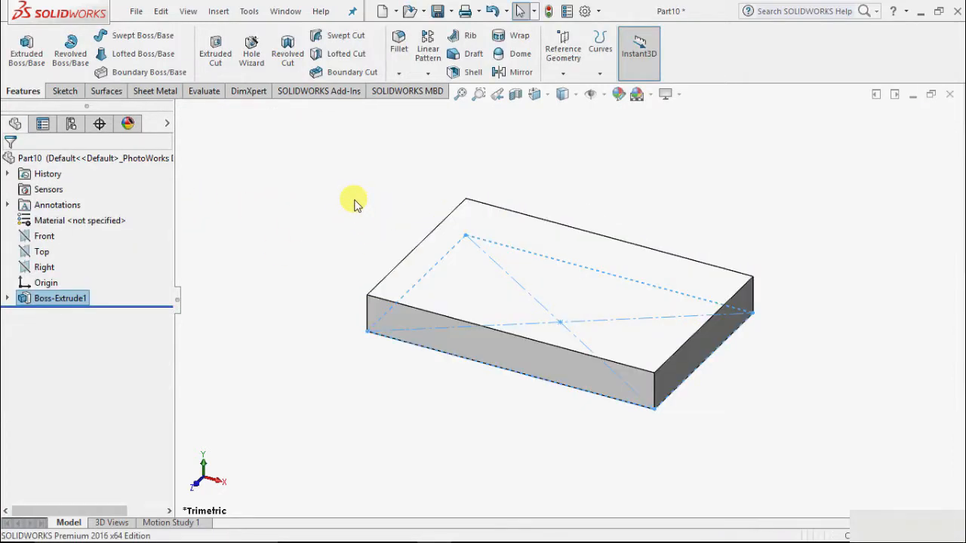
Start a constant size fillet and select the block's long front edge on the top face.
scroll(549, 198, down, 1)
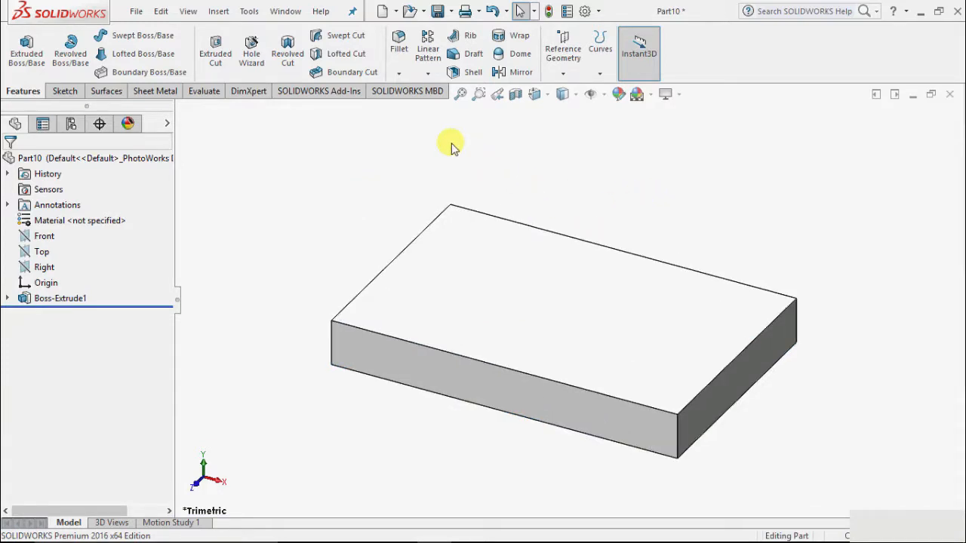
click(399, 76)
click(400, 91)
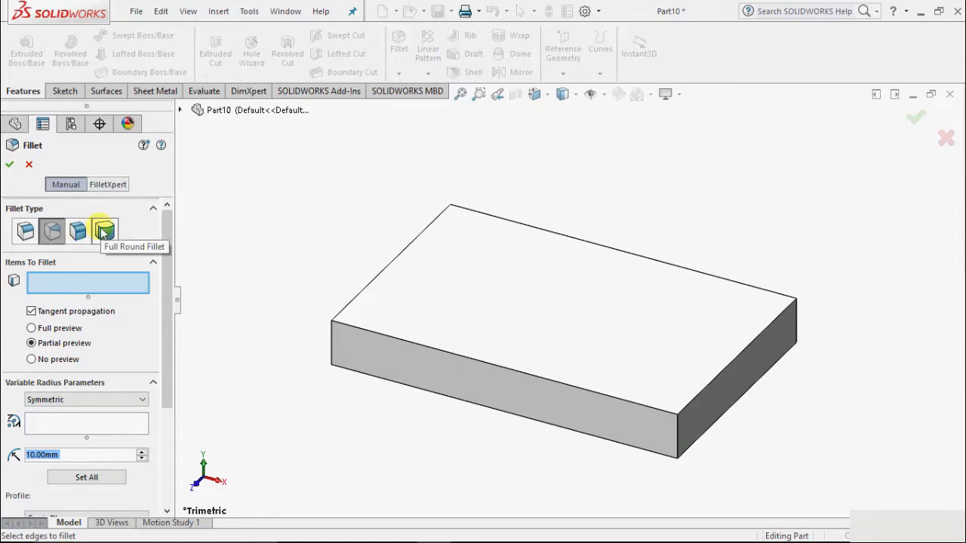
click(27, 233)
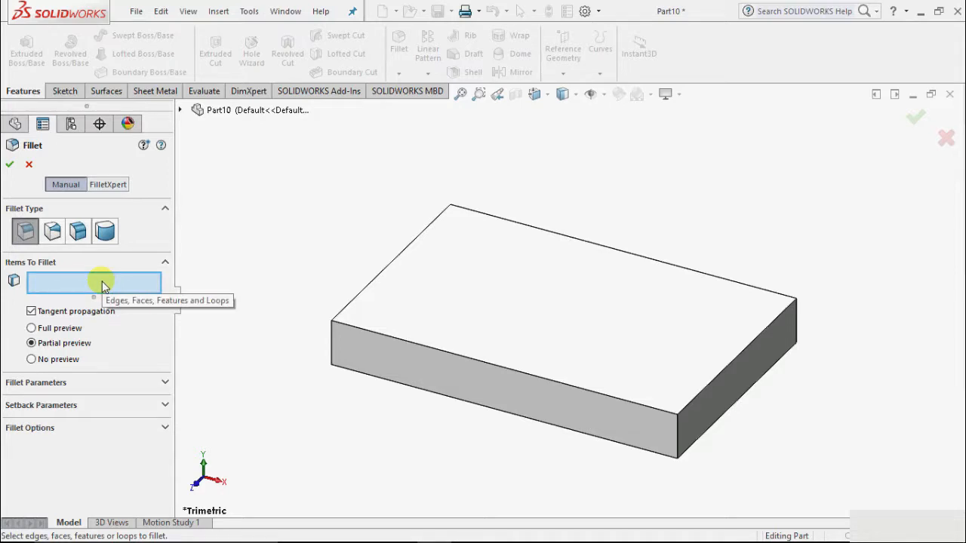
click(498, 370)
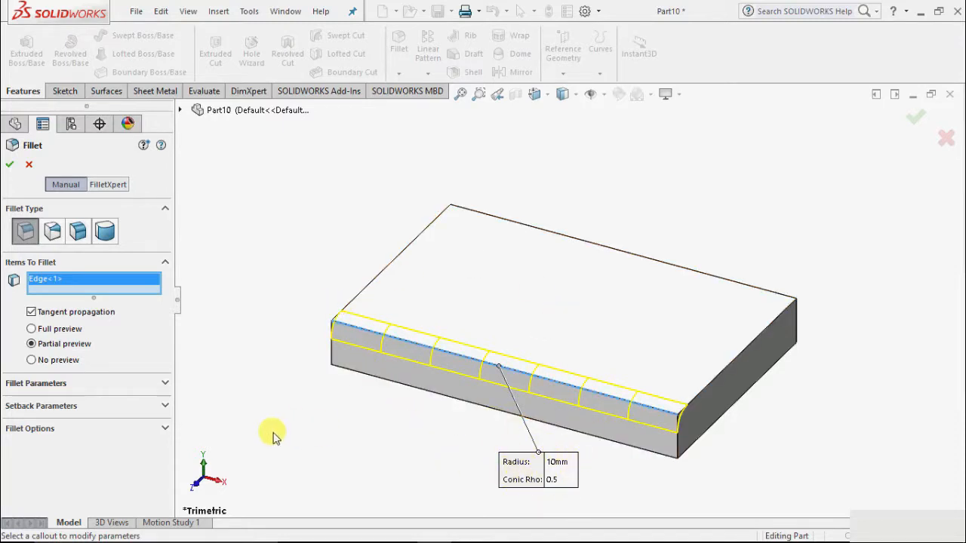
Create the front edge fillet as symmetric with a 10 mm radius and a Circular profile.
click(166, 383)
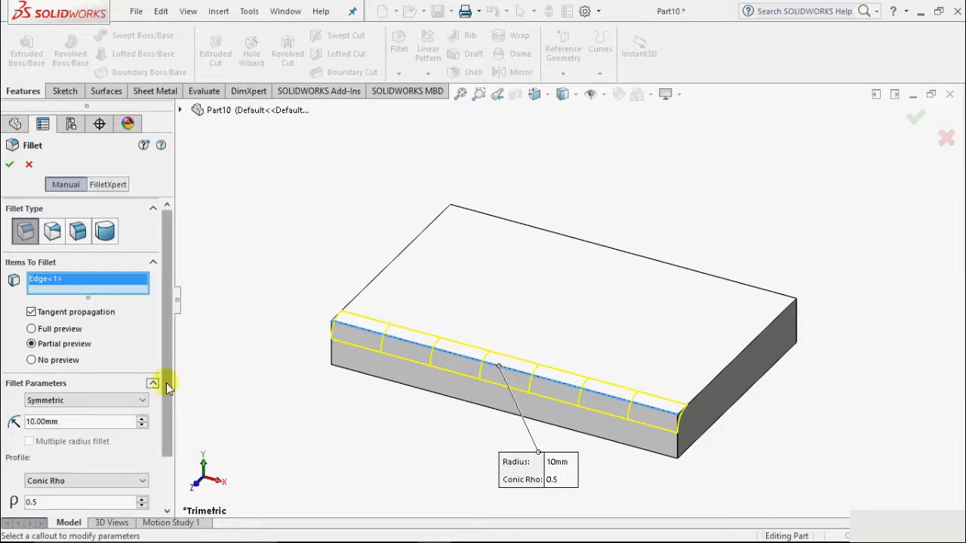
scroll(166, 382, down, 1)
click(67, 340)
click(66, 340)
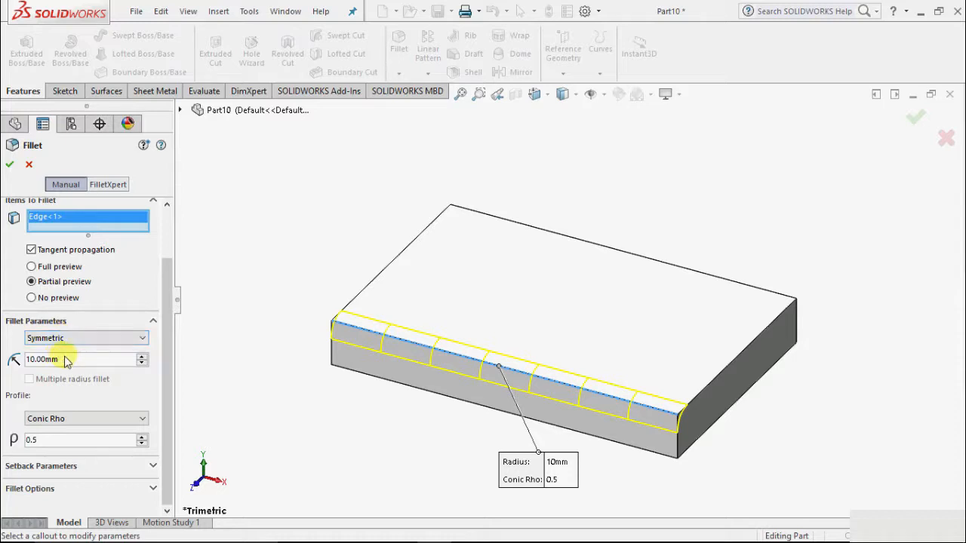
click(60, 360)
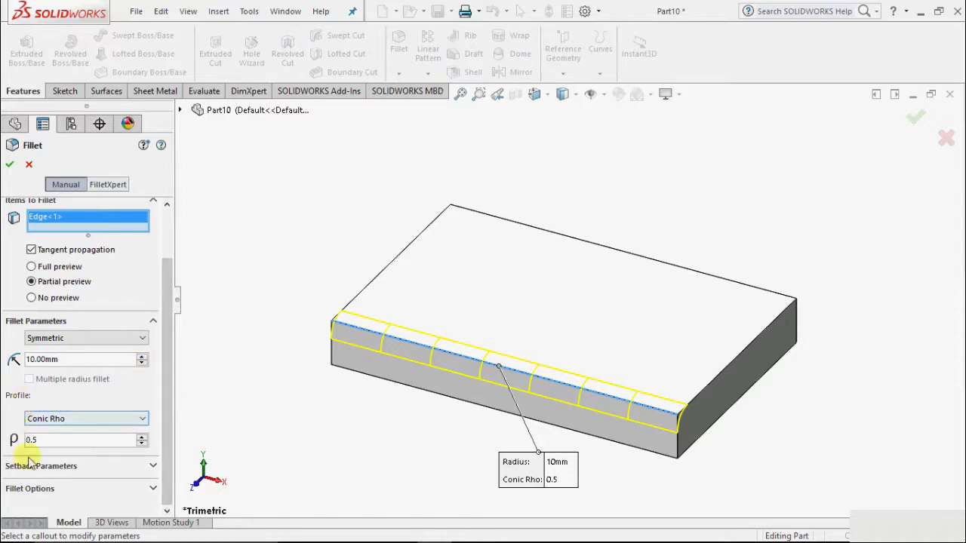
click(79, 424)
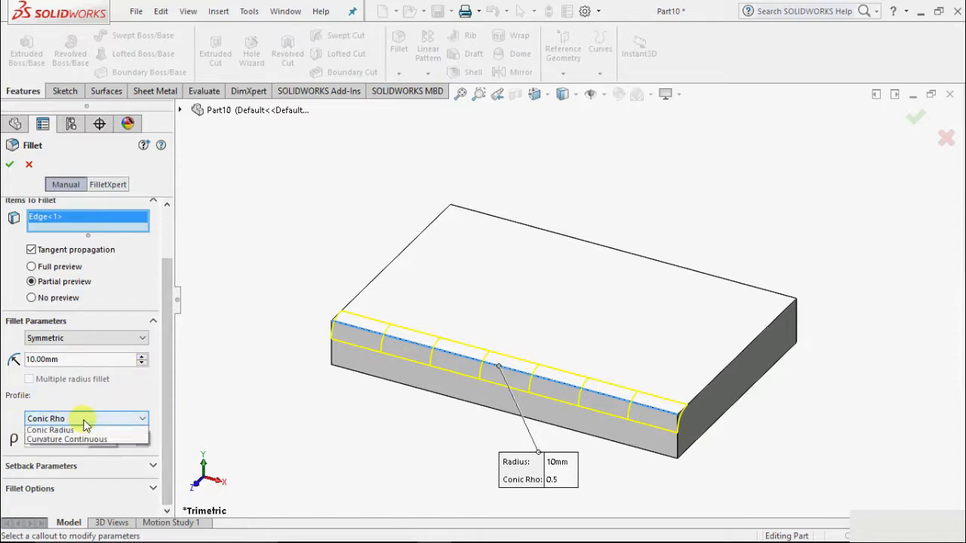
click(81, 431)
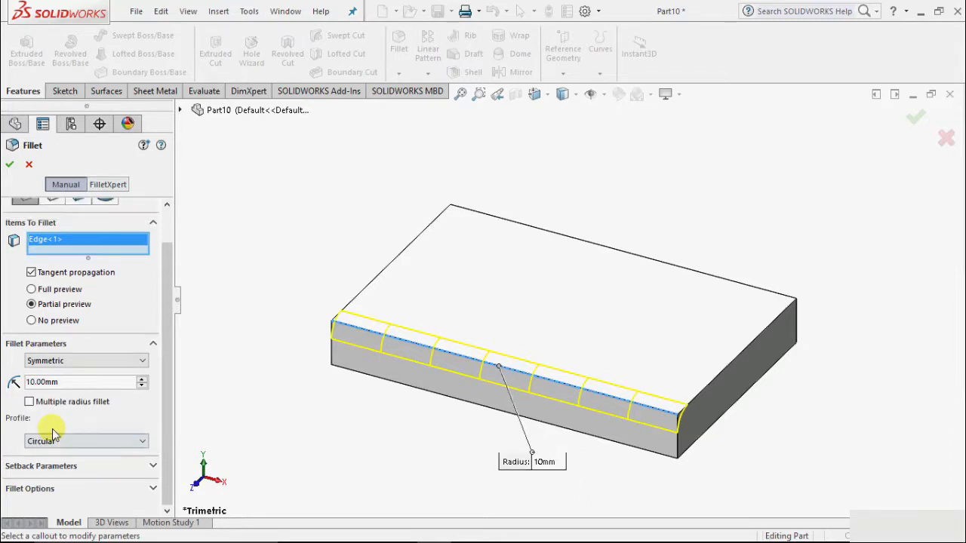
click(58, 439)
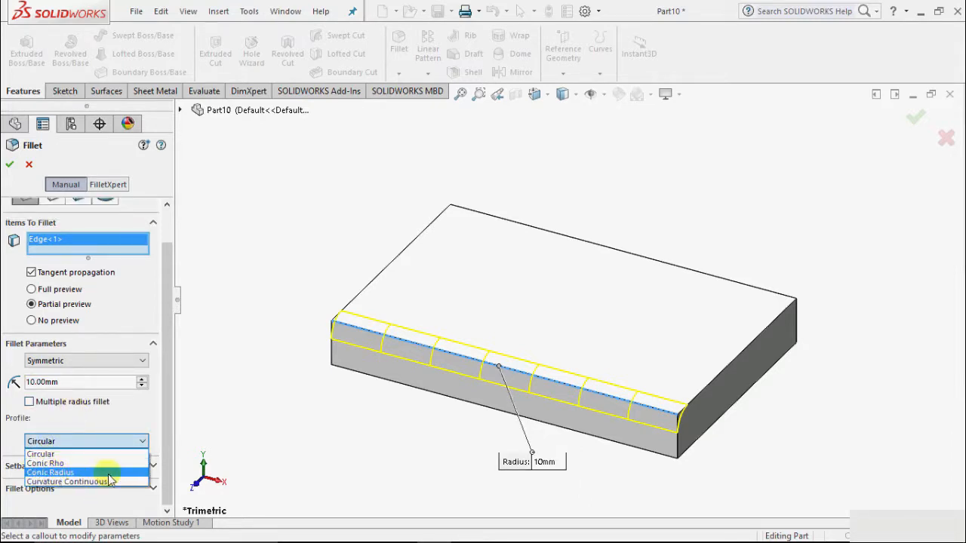
click(60, 455)
click(9, 164)
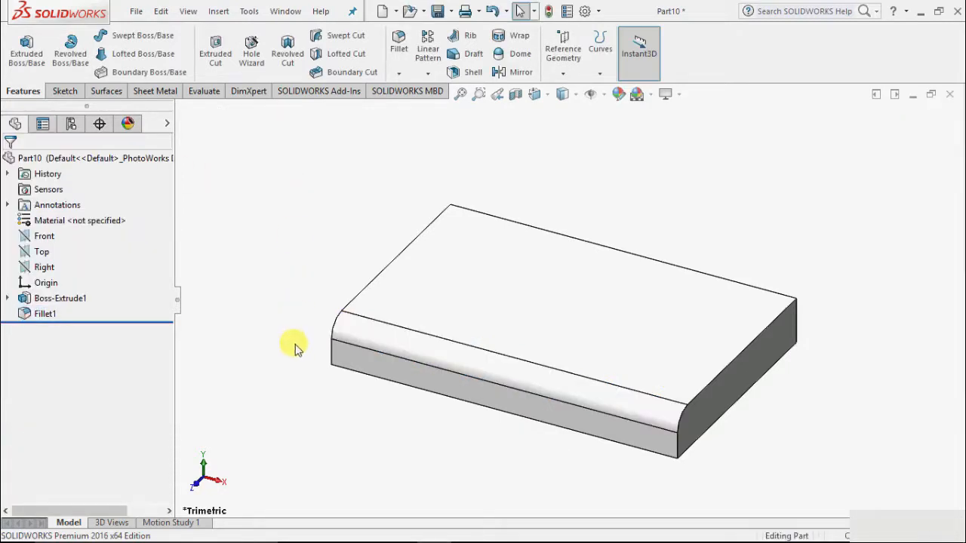
Fillet the three remaining top edges and the vertical edge at the right rear corner with a 10 mm symmetric circular radius.
scroll(602, 410, down, 2)
scroll(729, 410, up, 1)
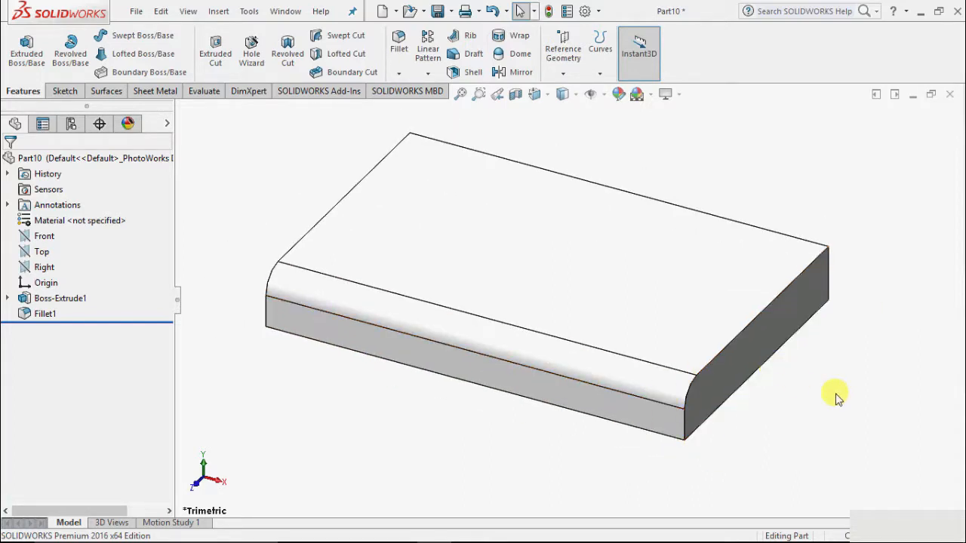
scroll(743, 367, up, 1)
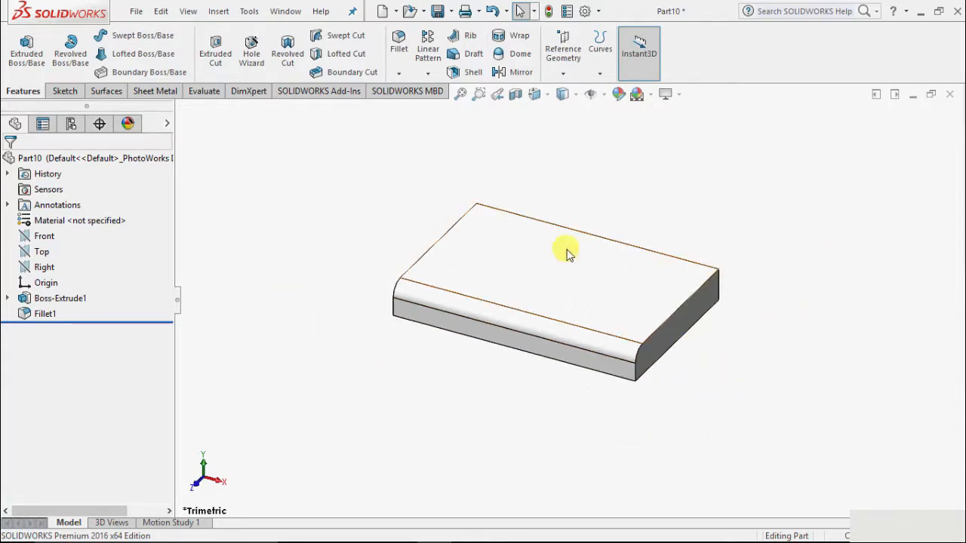
click(398, 76)
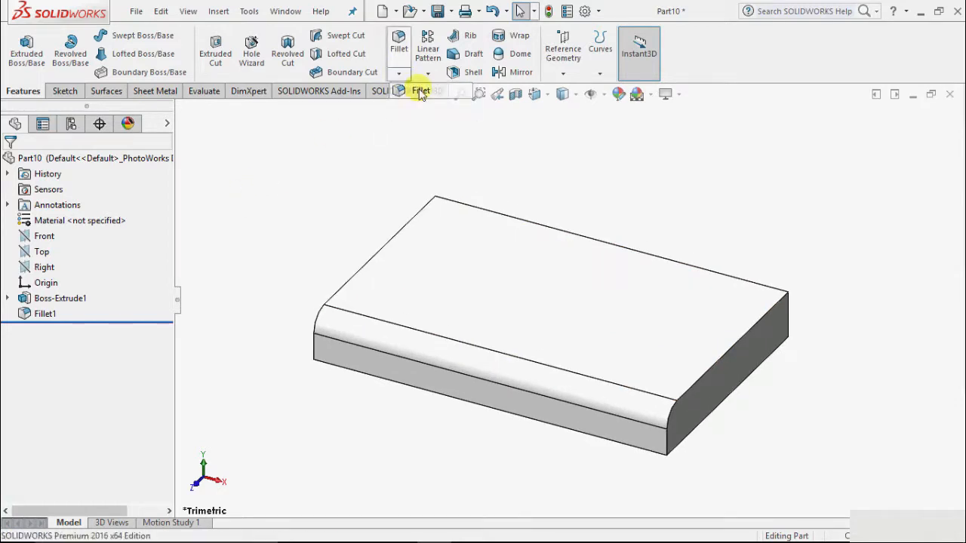
click(420, 89)
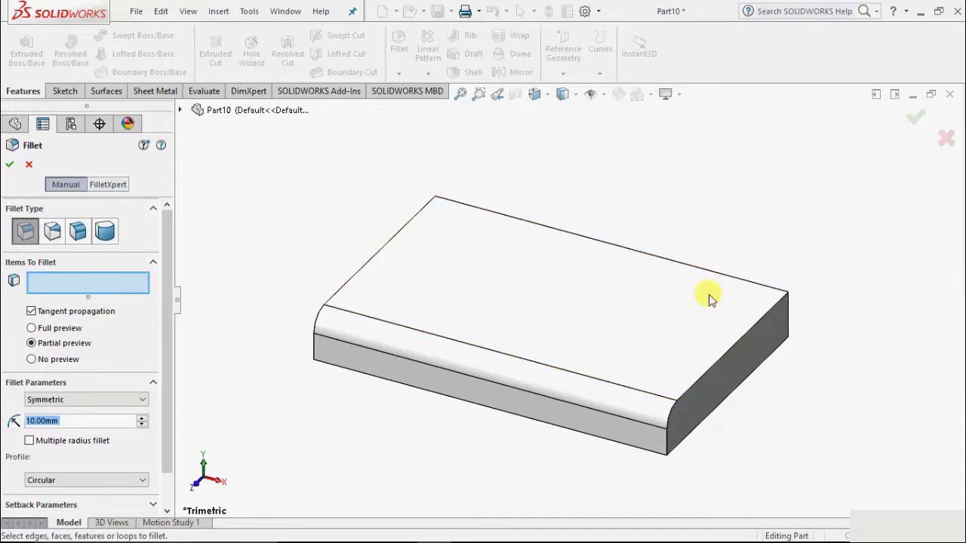
click(736, 342)
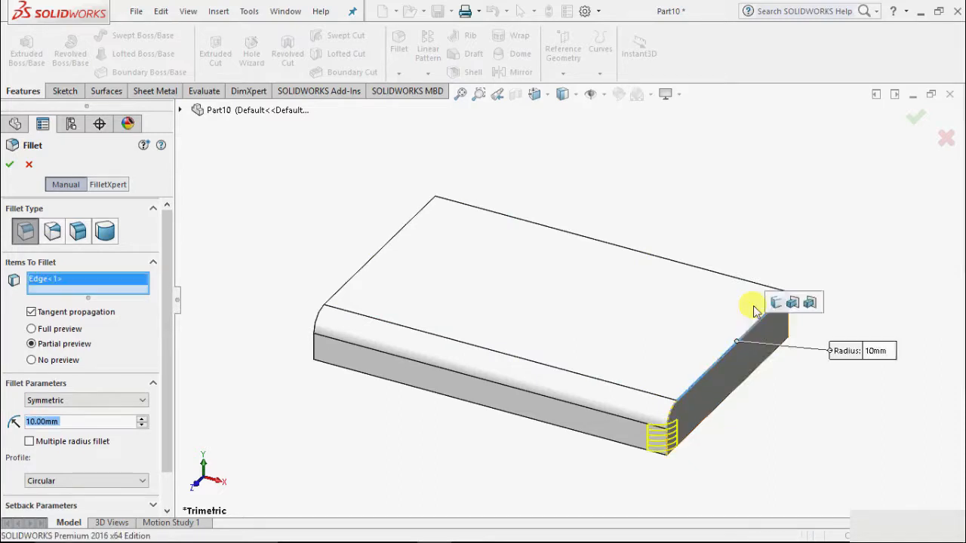
click(700, 268)
click(371, 261)
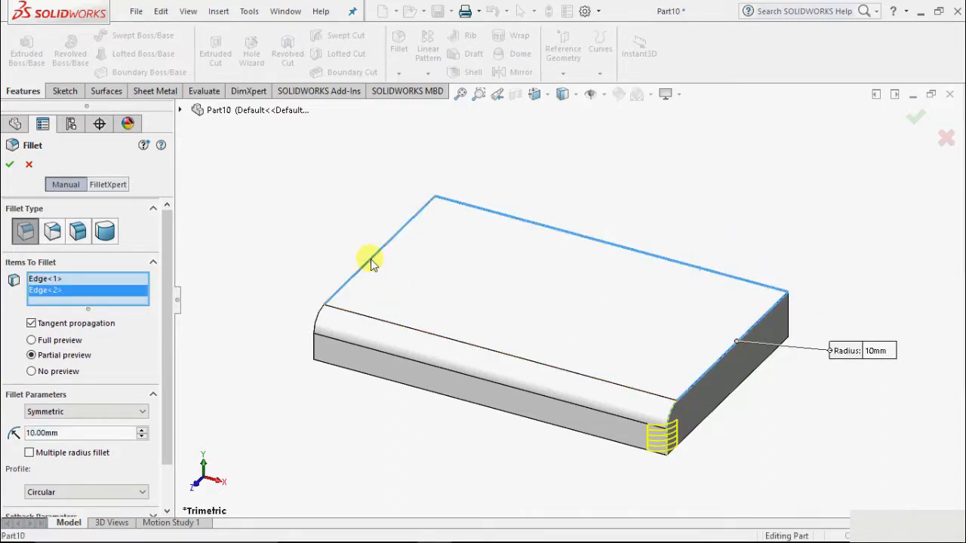
click(789, 316)
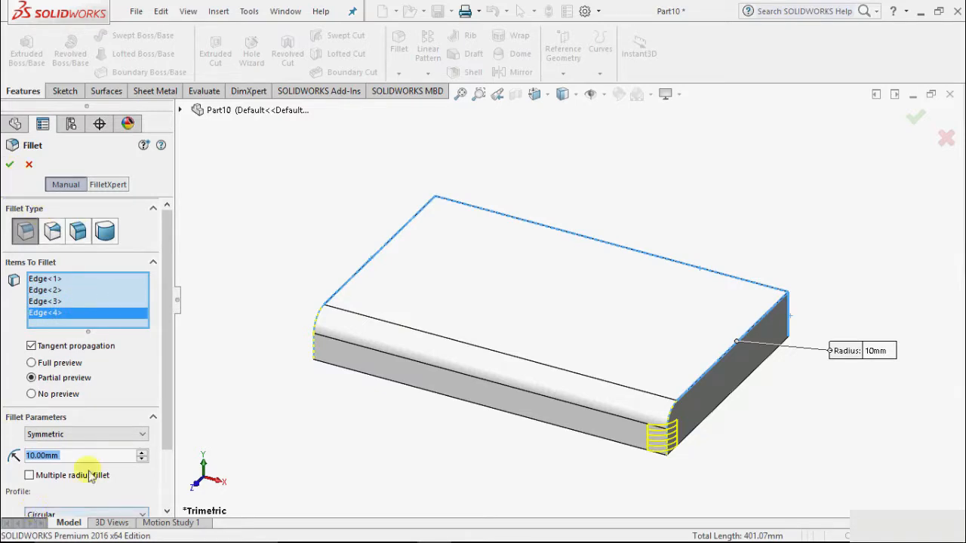
click(10, 167)
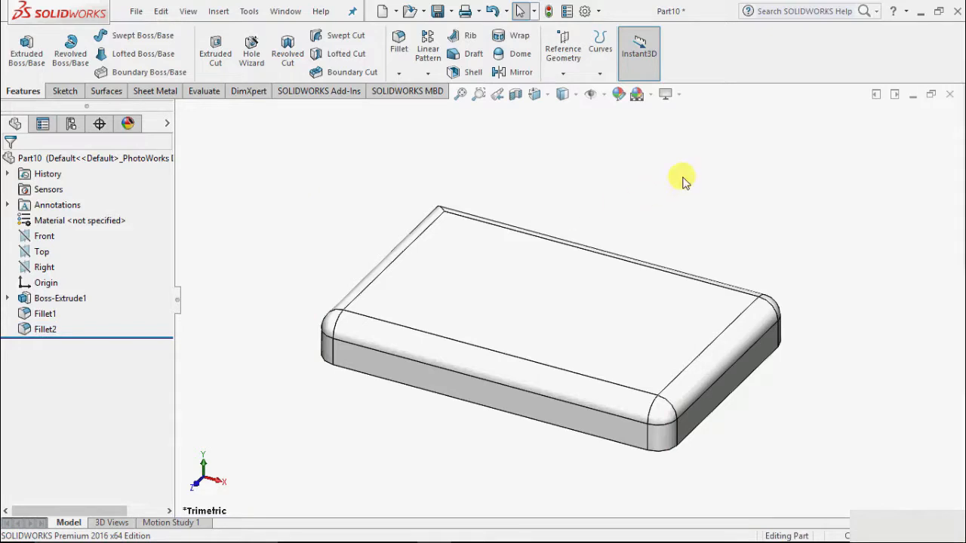
Delete the second fillet feature, which covers the remaining top edges and corners, from the part.
scroll(504, 447, down, 2)
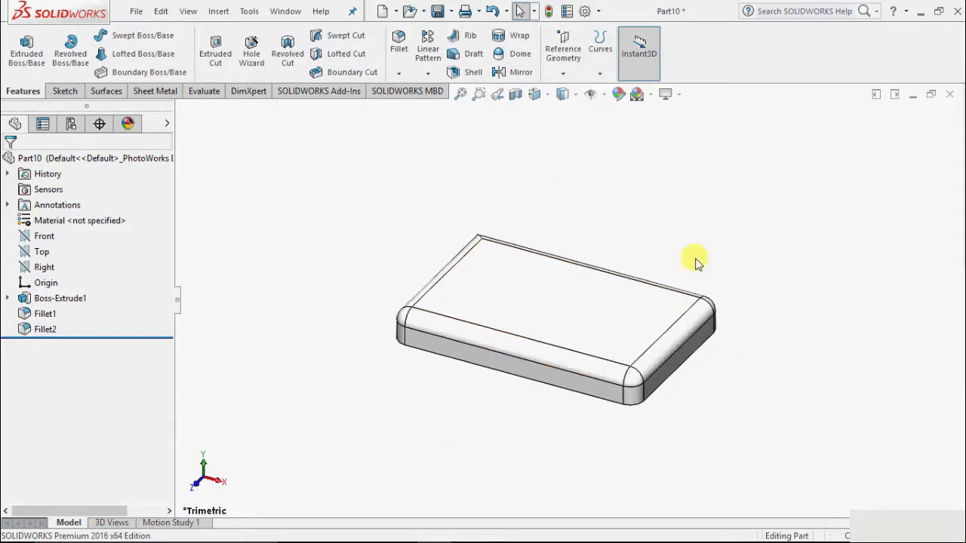
scroll(692, 275, up, 2)
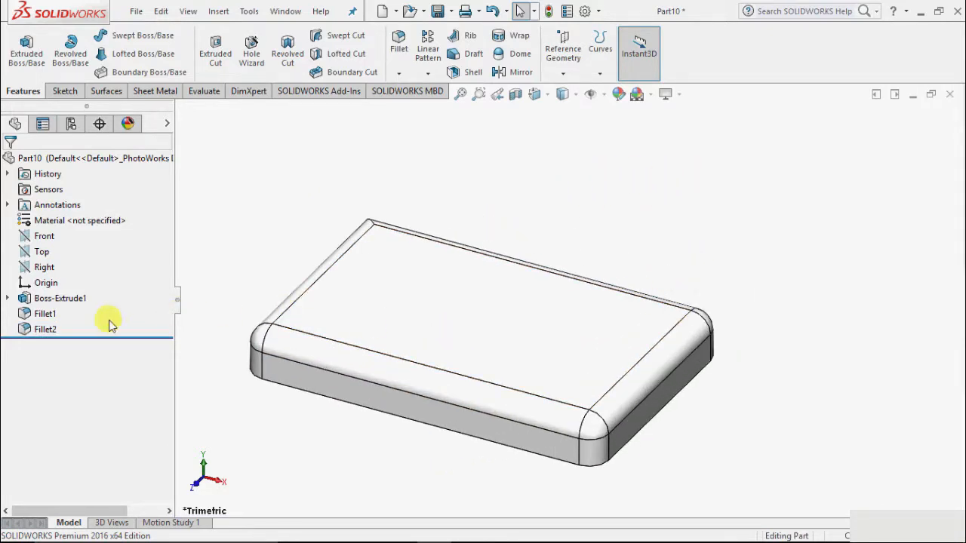
click(39, 332)
right_click(39, 332)
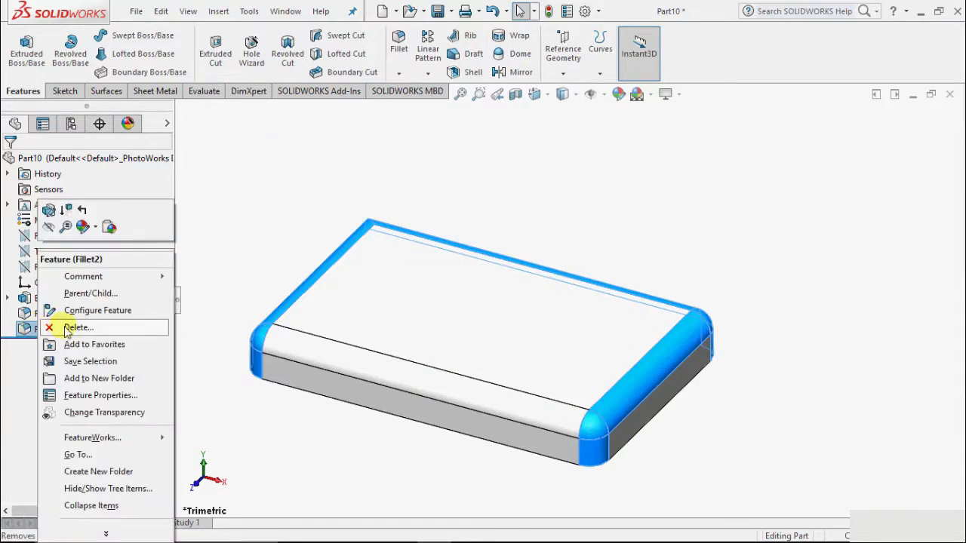
click(47, 327)
click(571, 189)
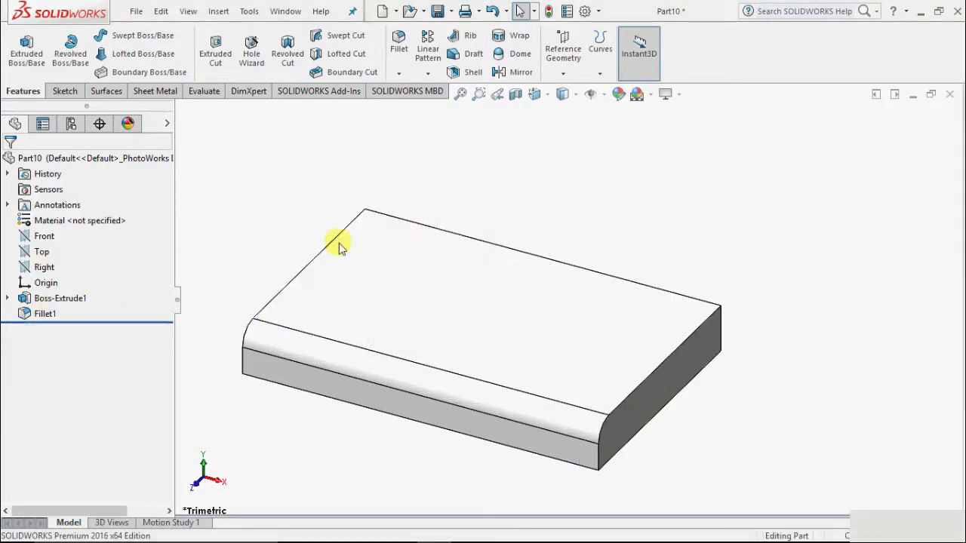
Delete the constant size fillet feature on the block's long front edge from the part.
click(42, 314)
right_click(43, 314)
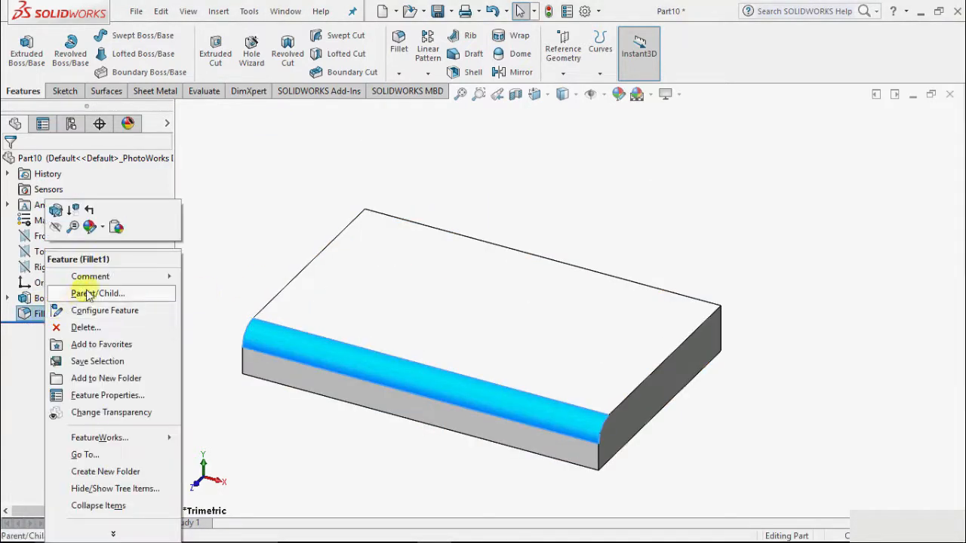
click(85, 327)
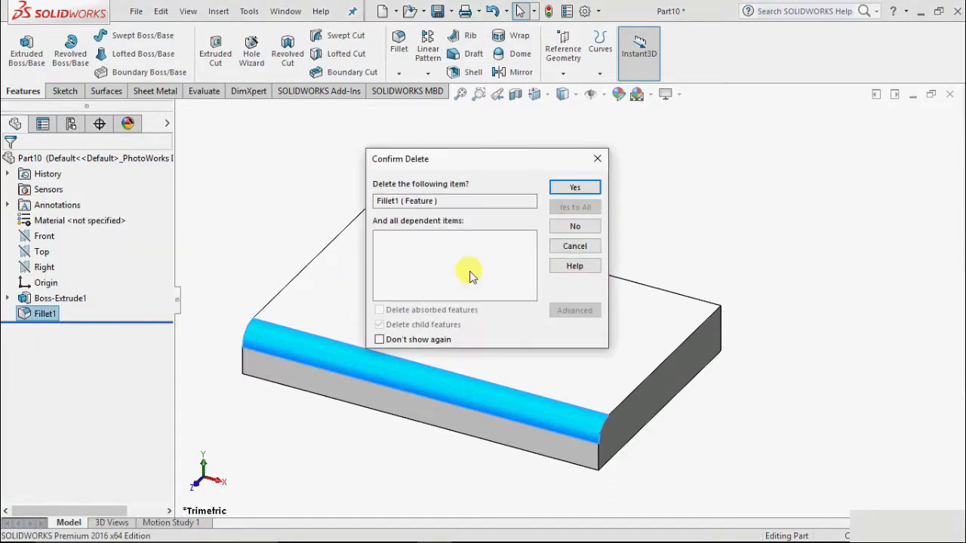
click(573, 188)
Start a variable size fillet and select the block's long front edge on the top face as the item to fillet.
click(398, 73)
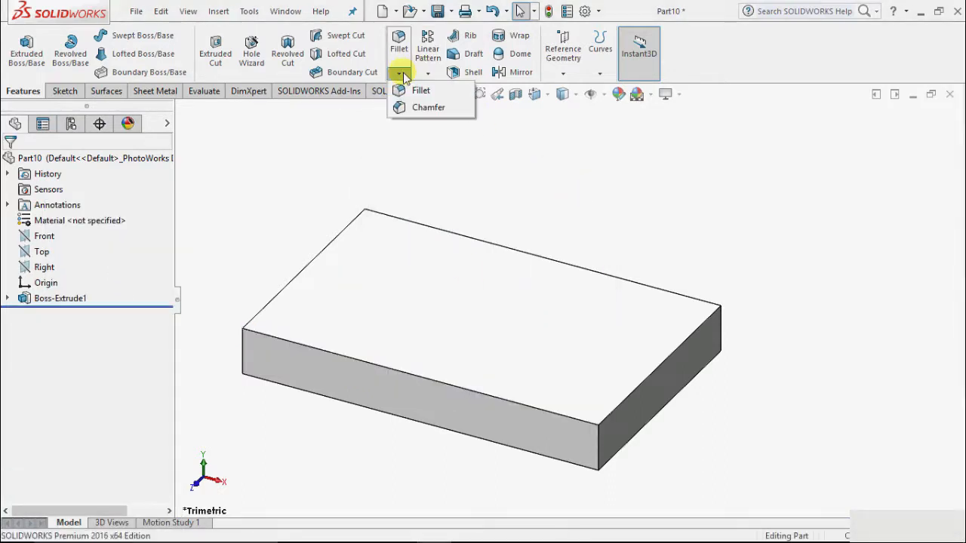
click(415, 90)
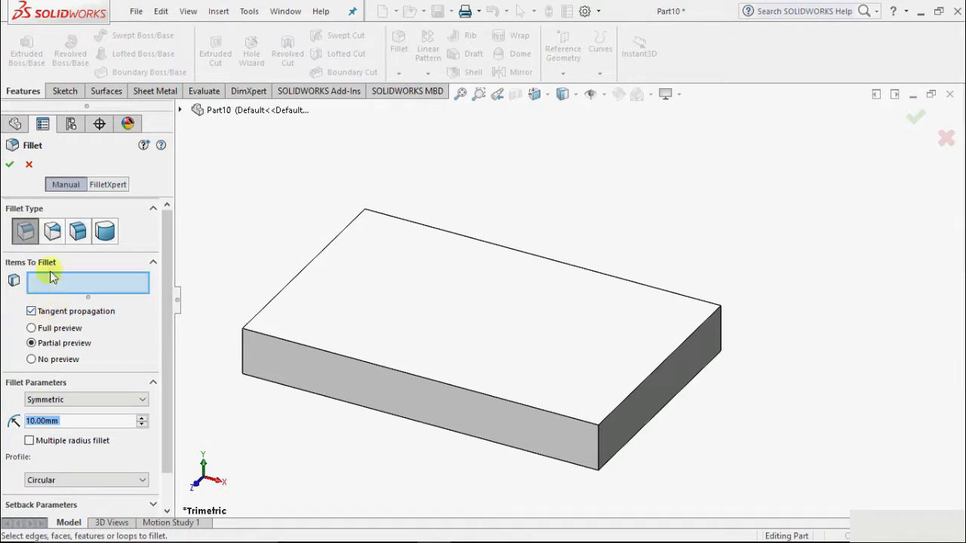
click(52, 231)
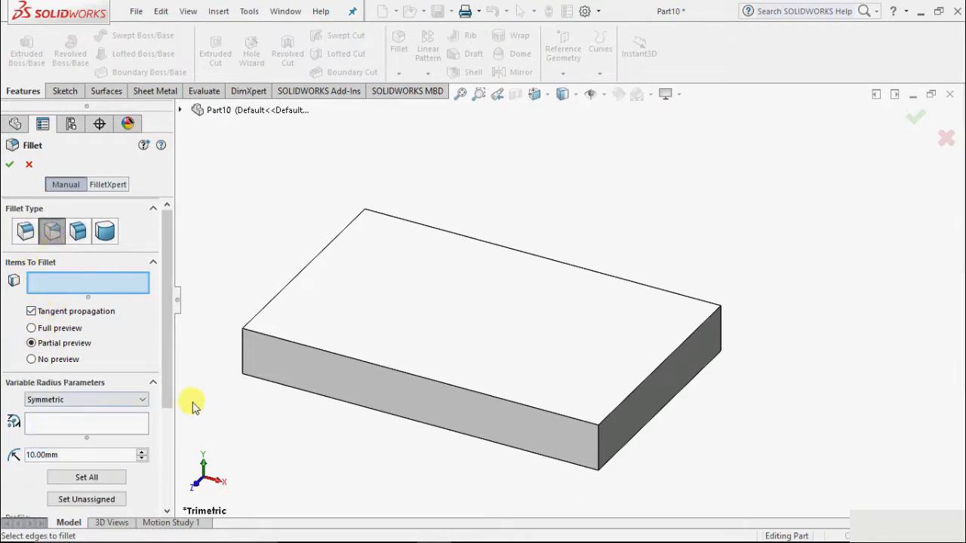
drag(168, 399, 166, 479)
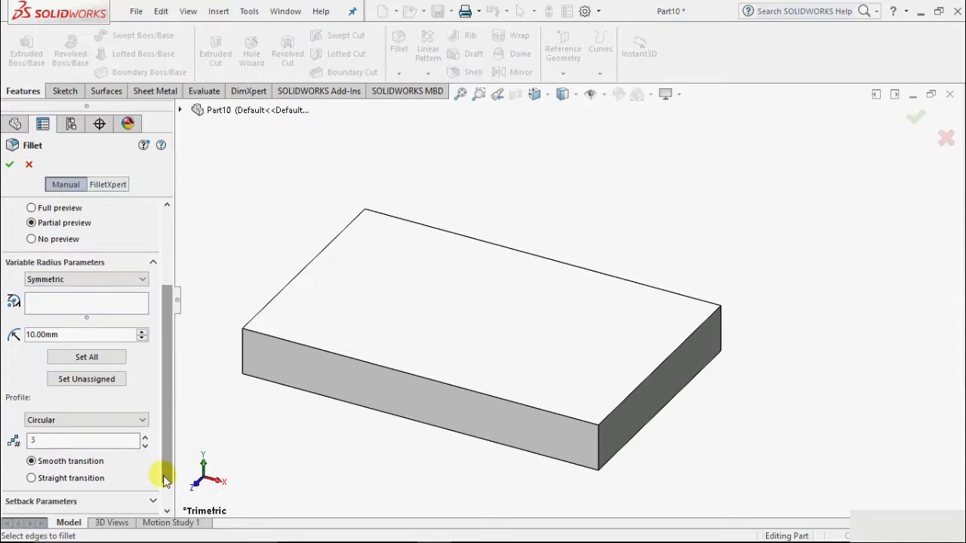
click(60, 302)
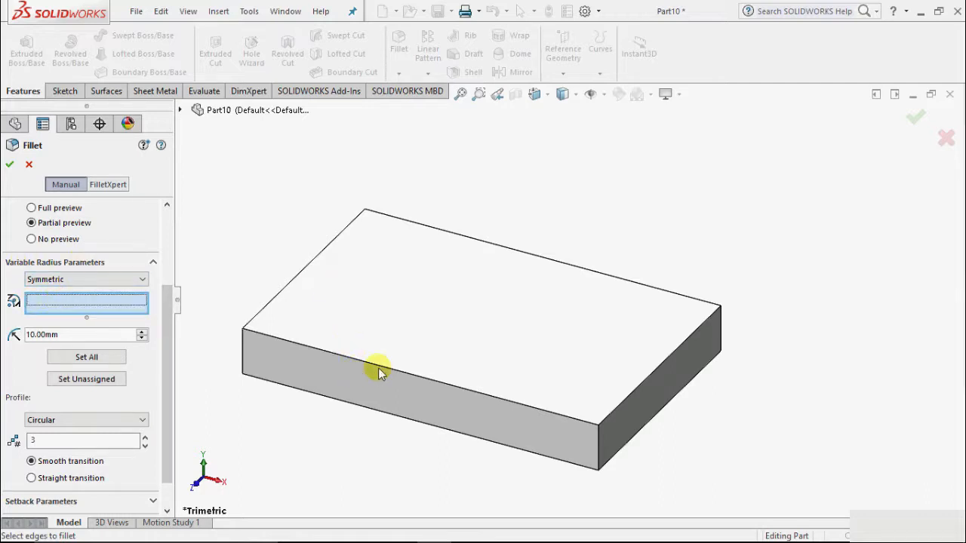
scroll(151, 241, up, 3)
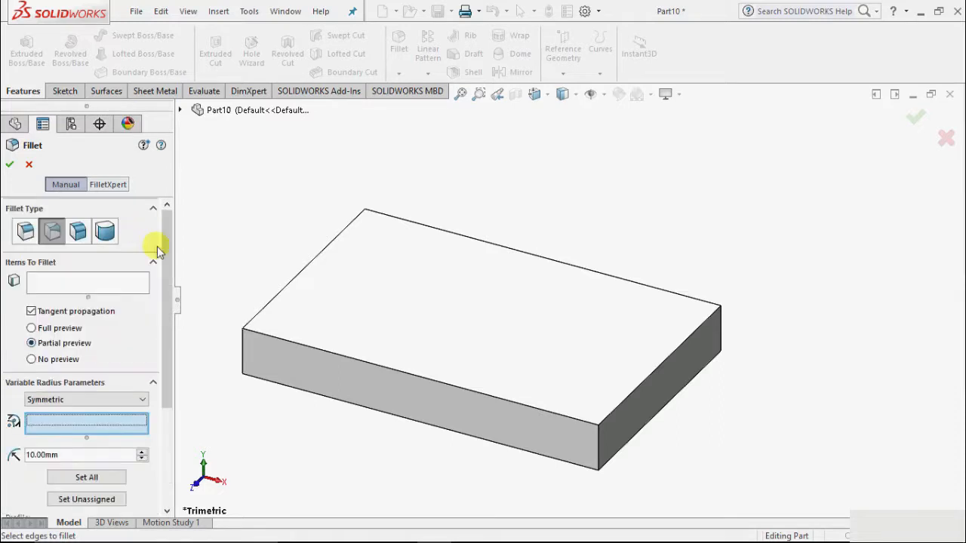
click(53, 282)
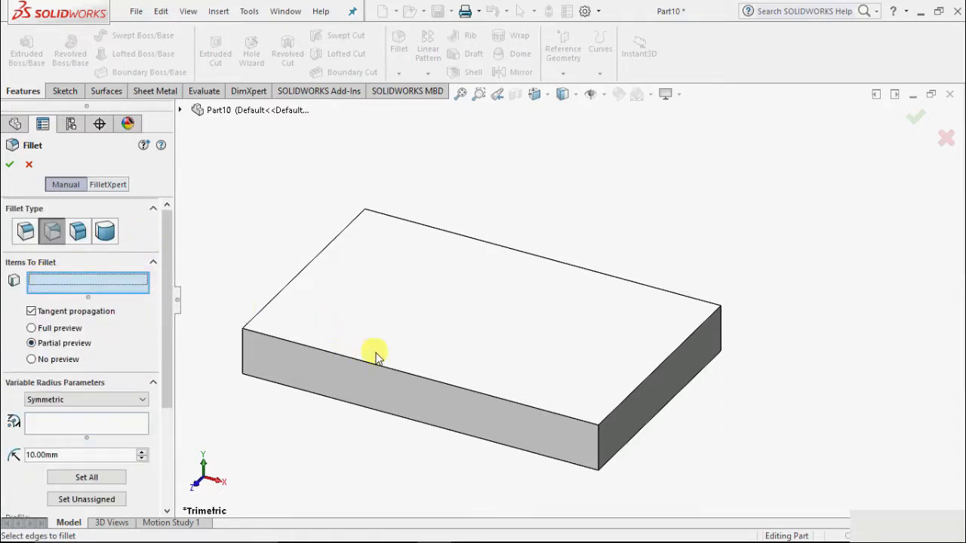
click(461, 385)
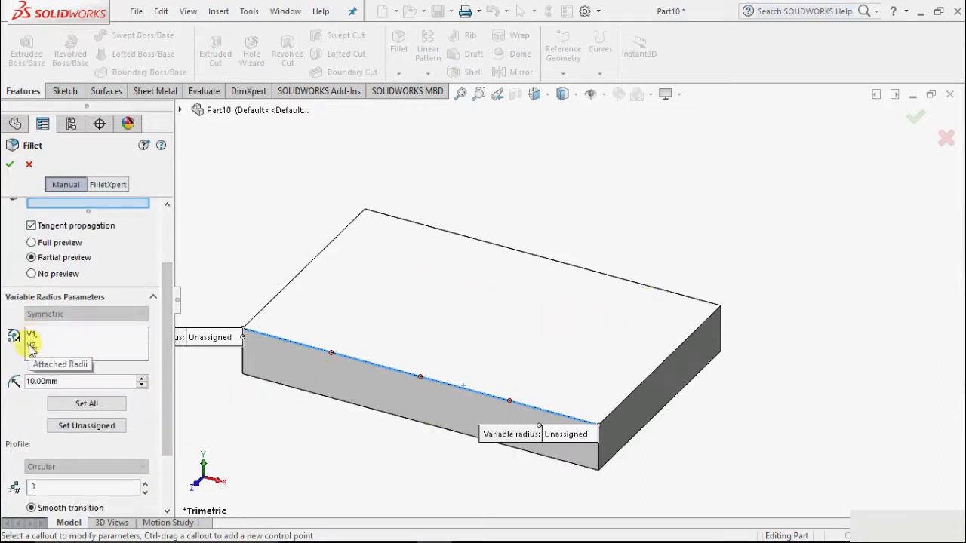
Set the variable radius at V1, the left end of the front edge, to 8 mm.
right_click(73, 348)
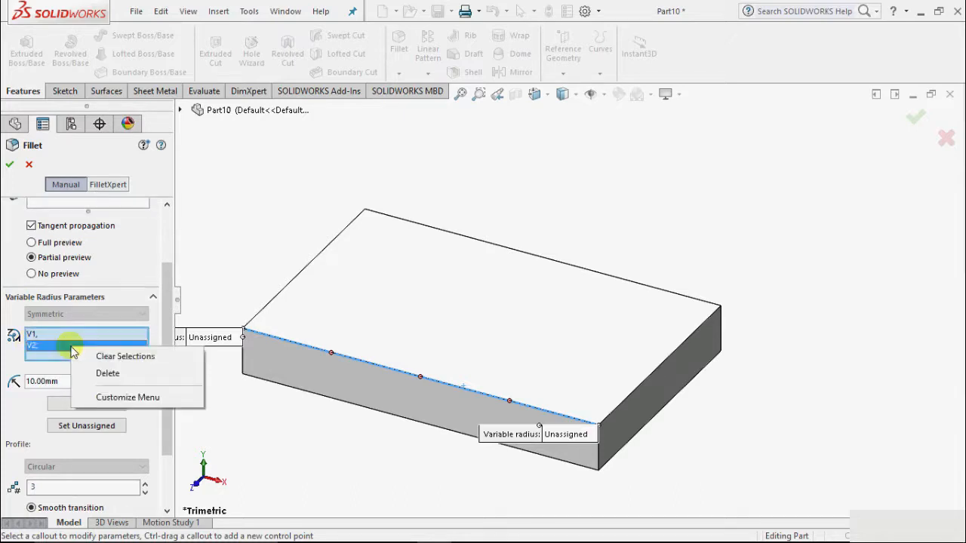
click(211, 261)
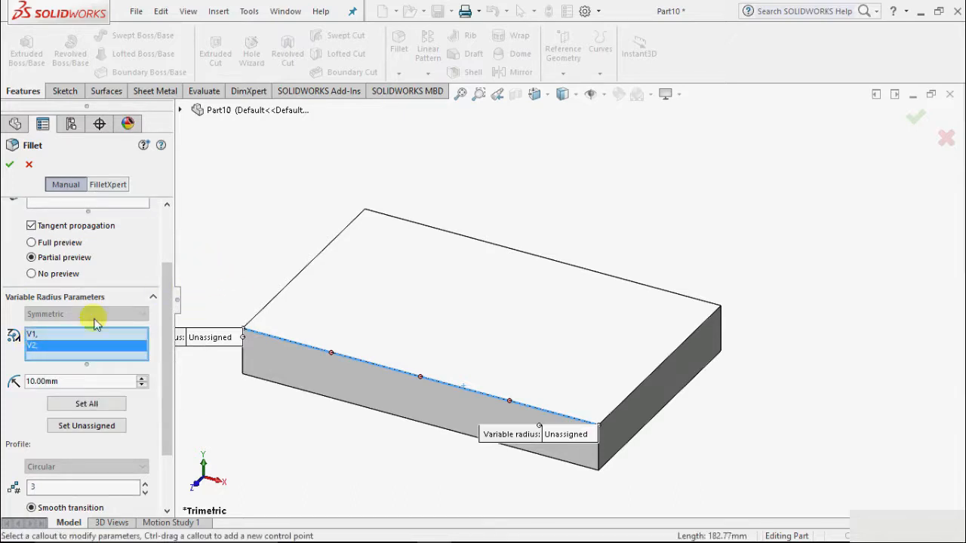
key(Delete)
click(34, 338)
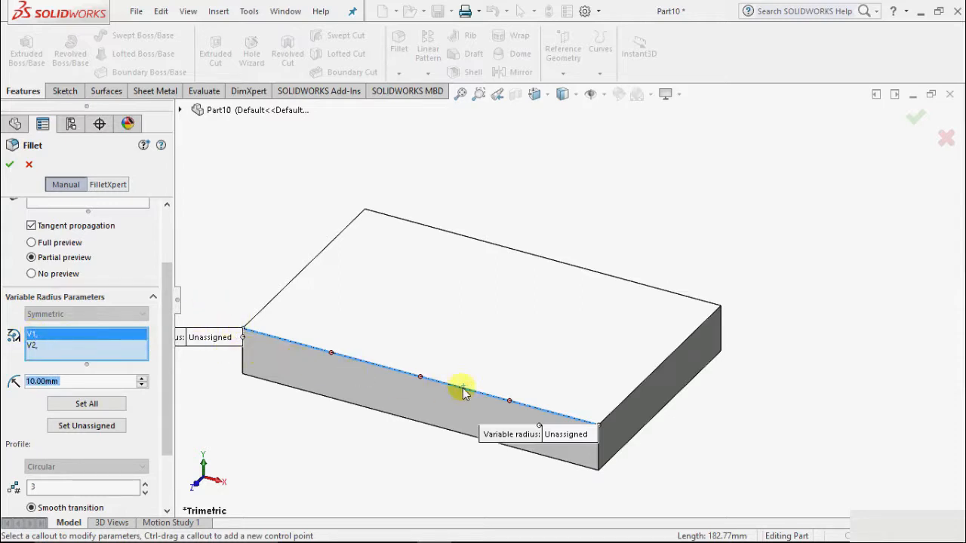
scroll(468, 396, down, 2)
scroll(292, 332, up, 1)
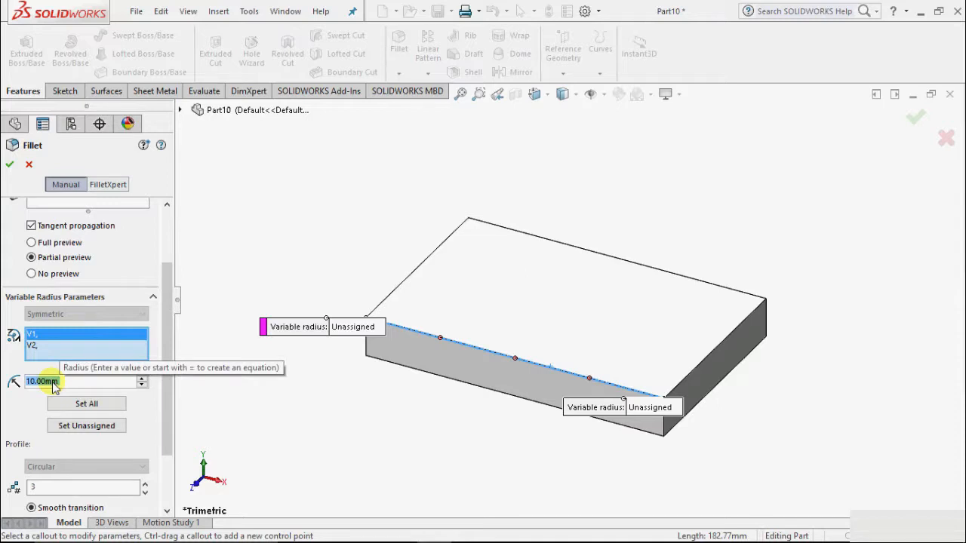
text(8)
key(Return)
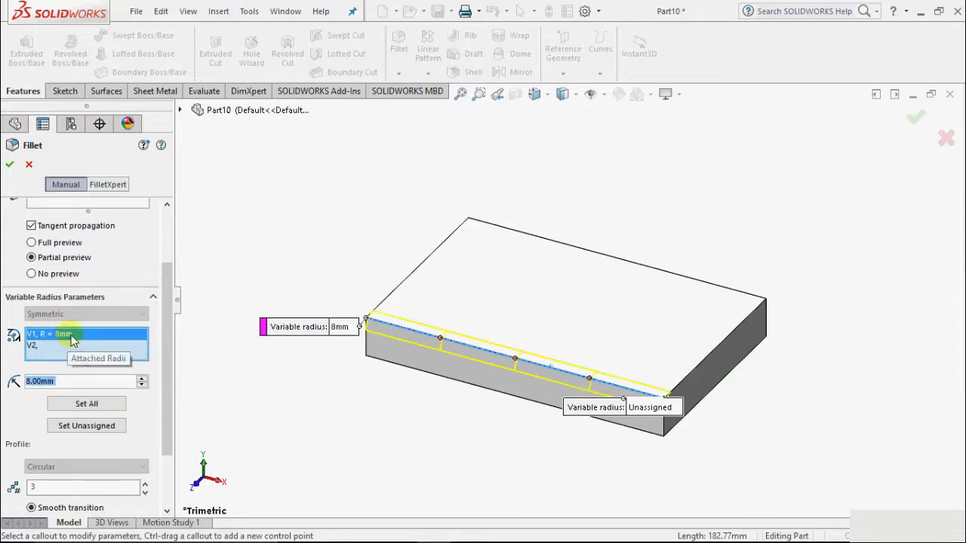
Set the variable radius at V2, the right end of the front edge, to 15 mm.
click(31, 346)
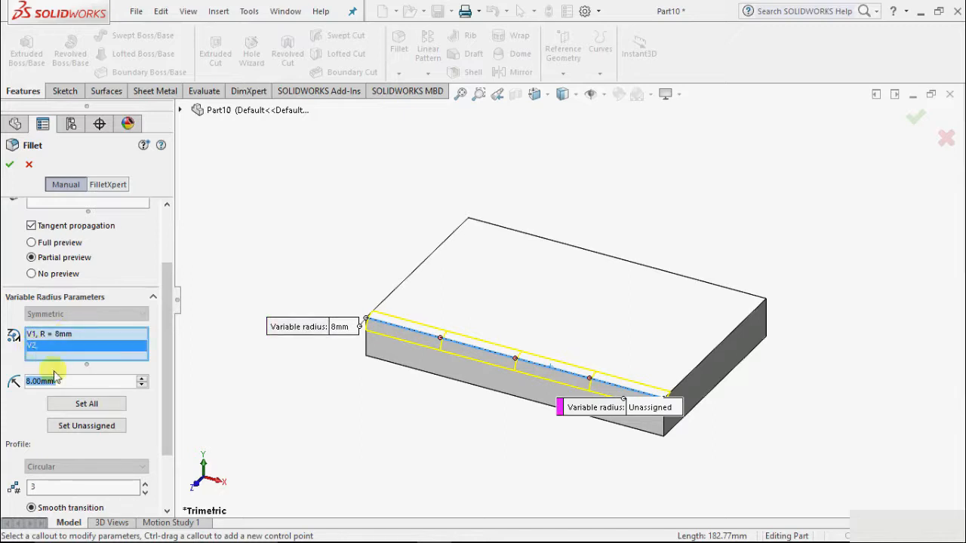
text(16)
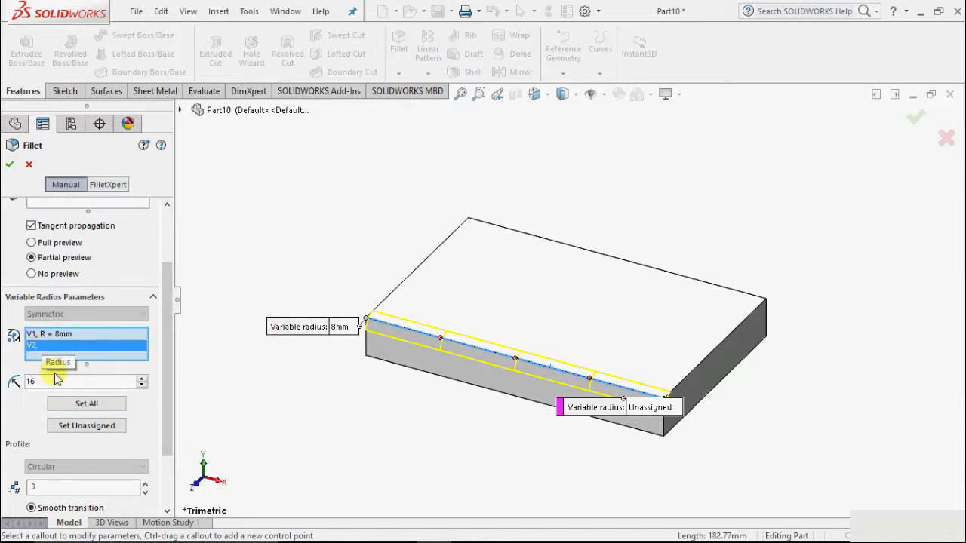
key(BackSpace)
text(5)
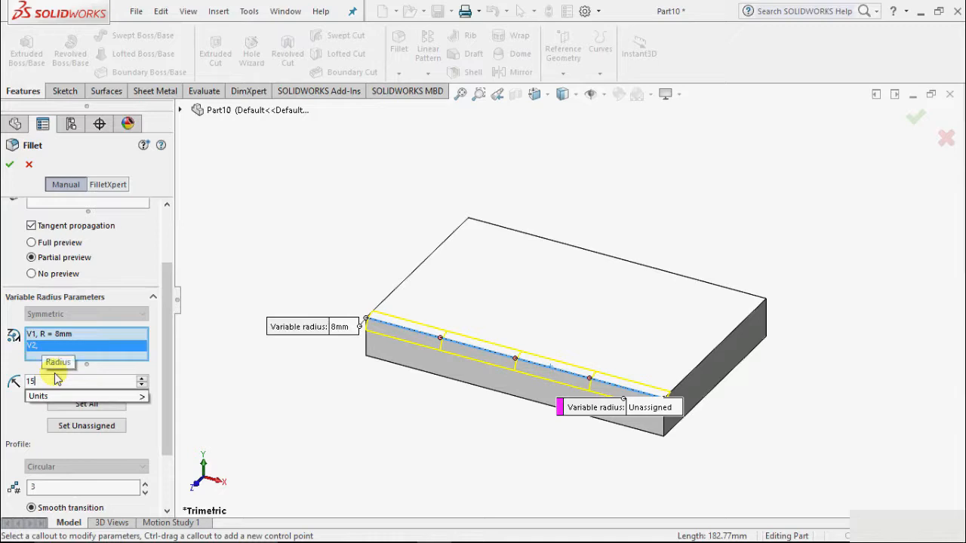
key(Return)
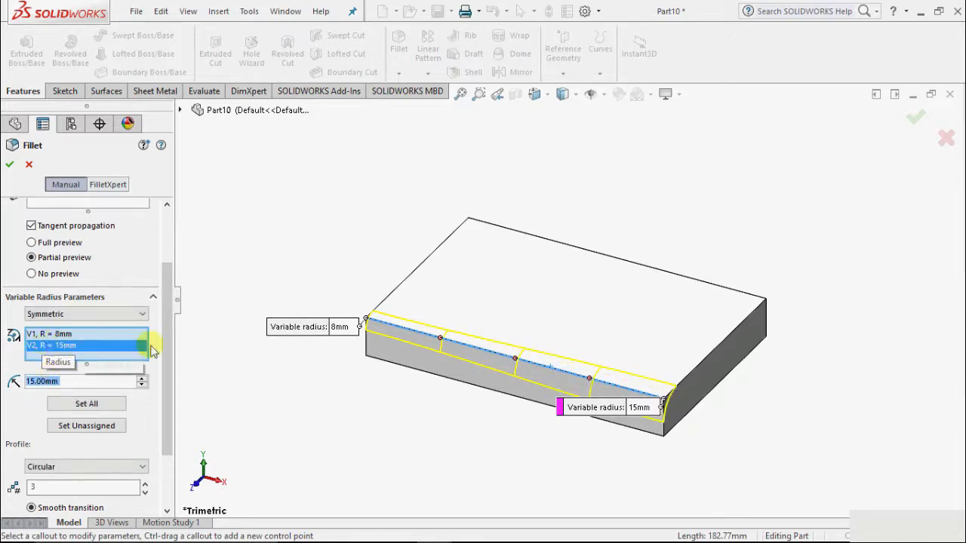
Expand the fillet options and create the symmetric variable size fillet with a Circular profile, smooth transition and Default overflow type.
scroll(566, 387, down, 2)
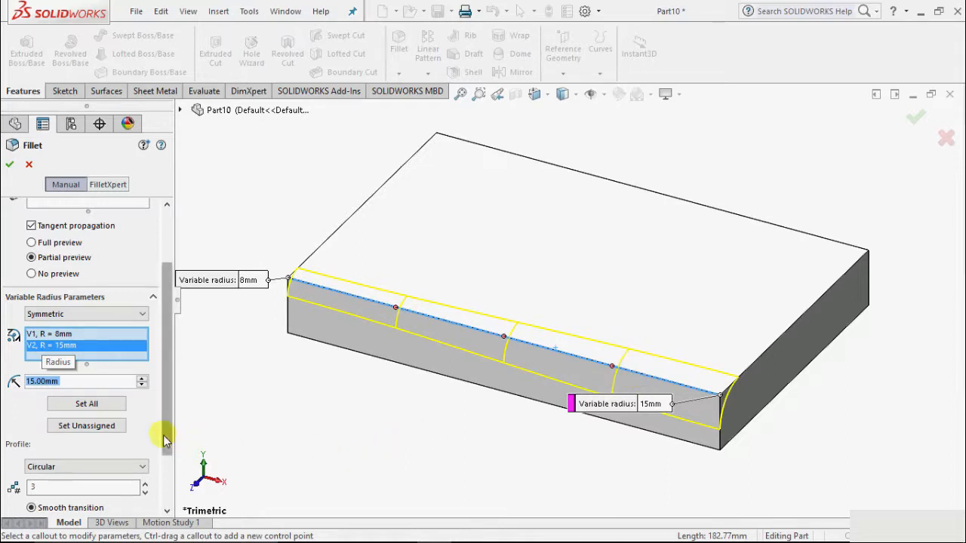
drag(166, 440, 157, 486)
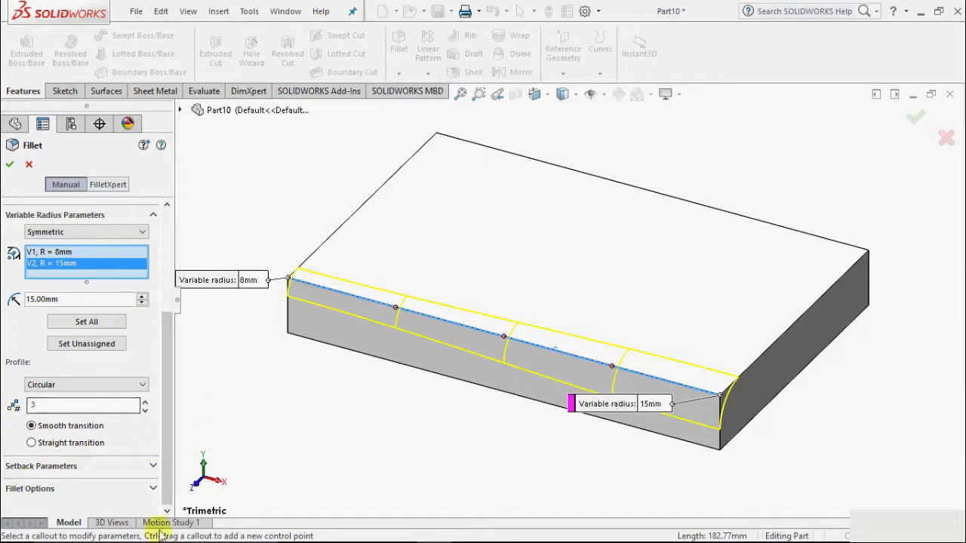
click(151, 490)
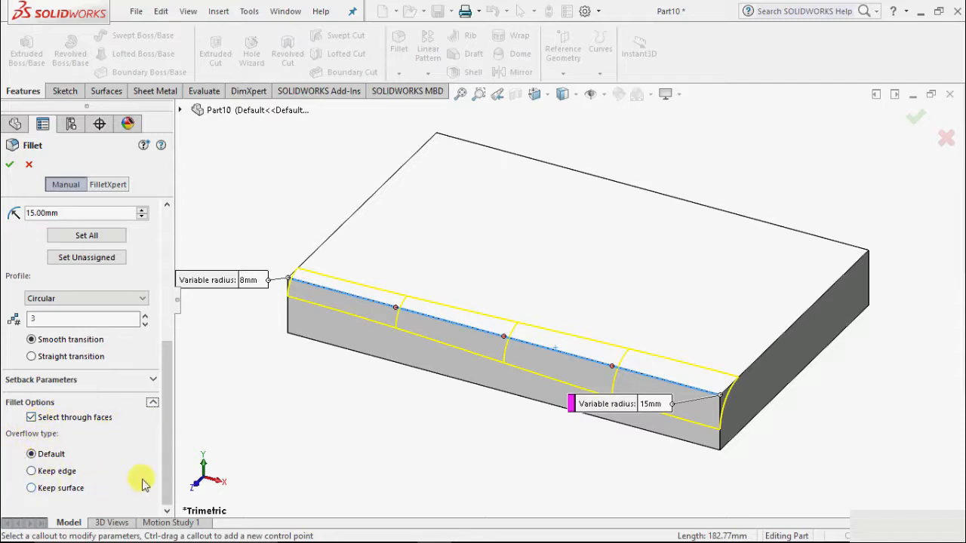
click(9, 167)
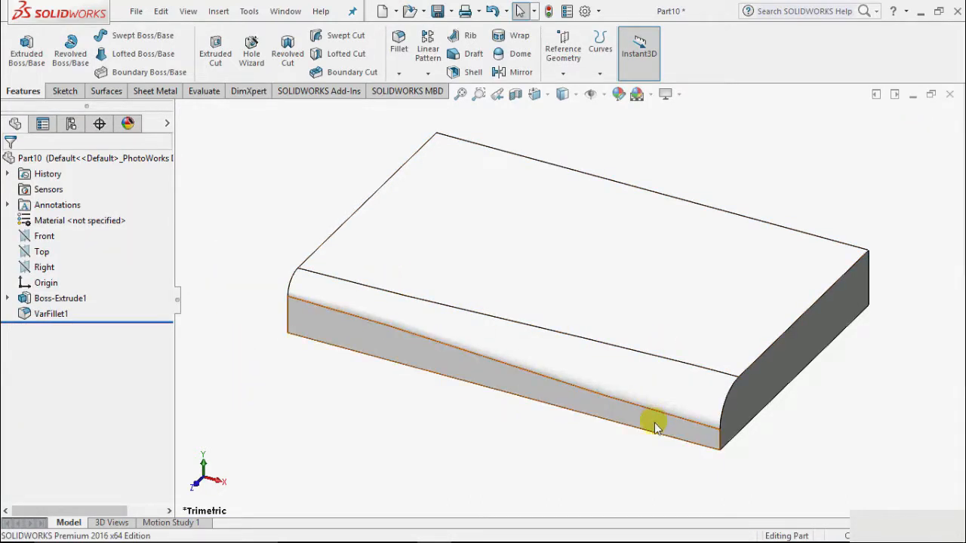
Start a face fillet and select the block's underside as face set 1.
scroll(467, 414, up, 1)
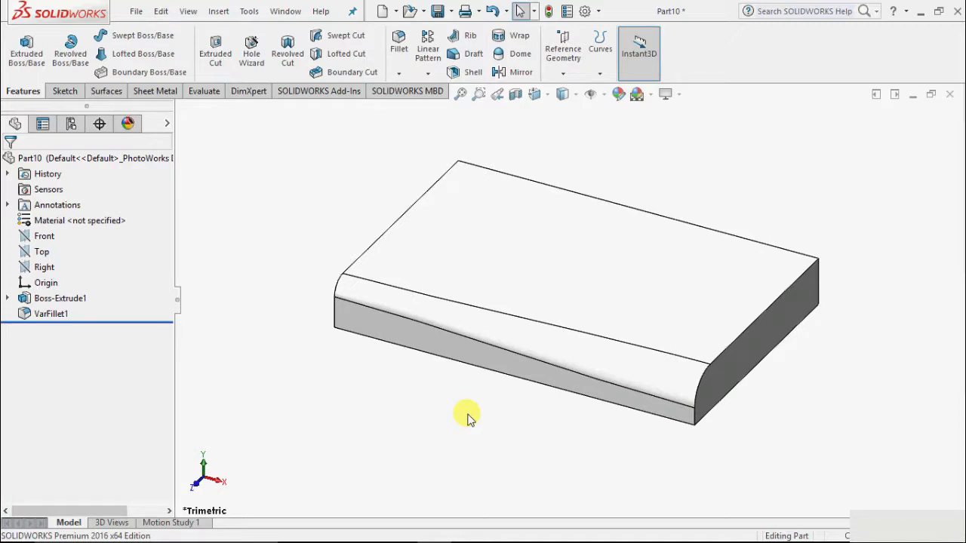
right_click(692, 163)
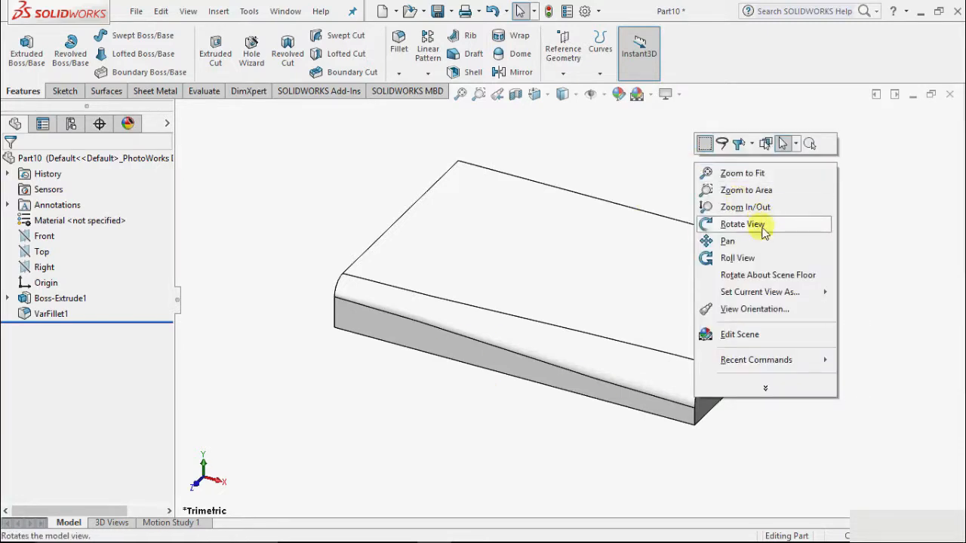
click(761, 232)
drag(317, 446, 524, 460)
right_click(531, 439)
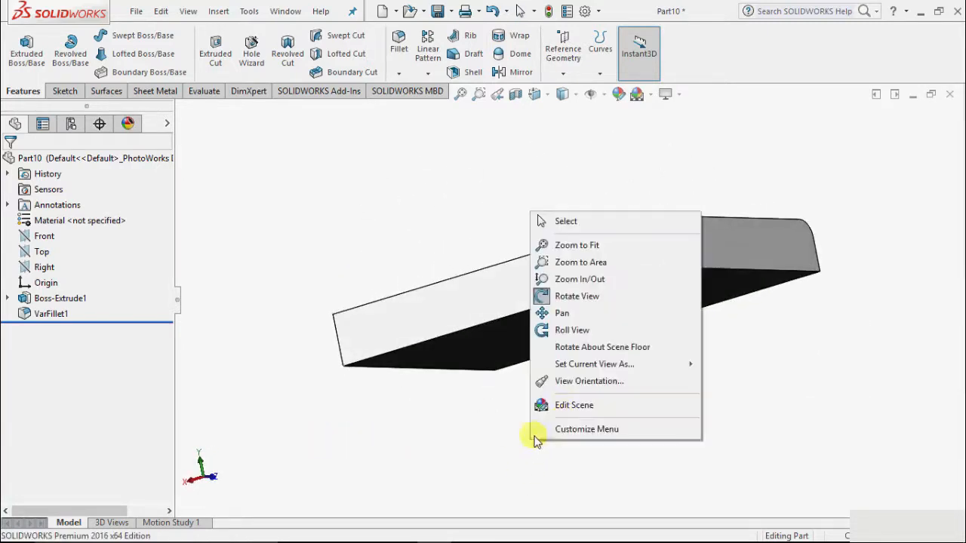
click(301, 222)
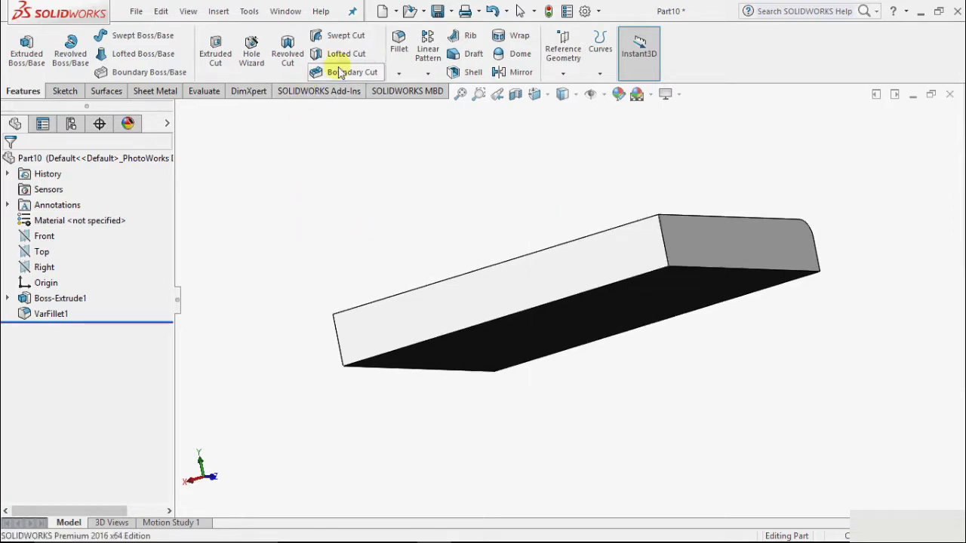
click(399, 73)
click(414, 92)
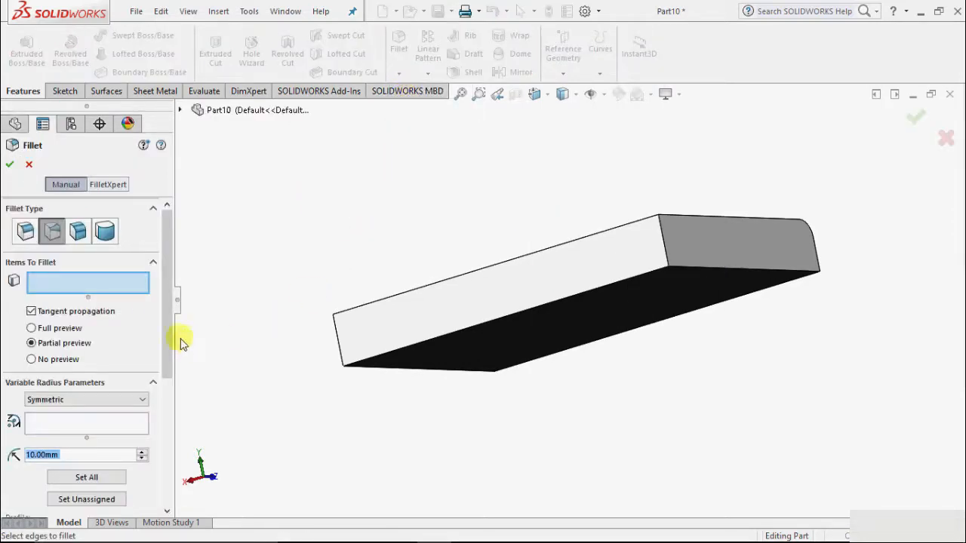
click(82, 234)
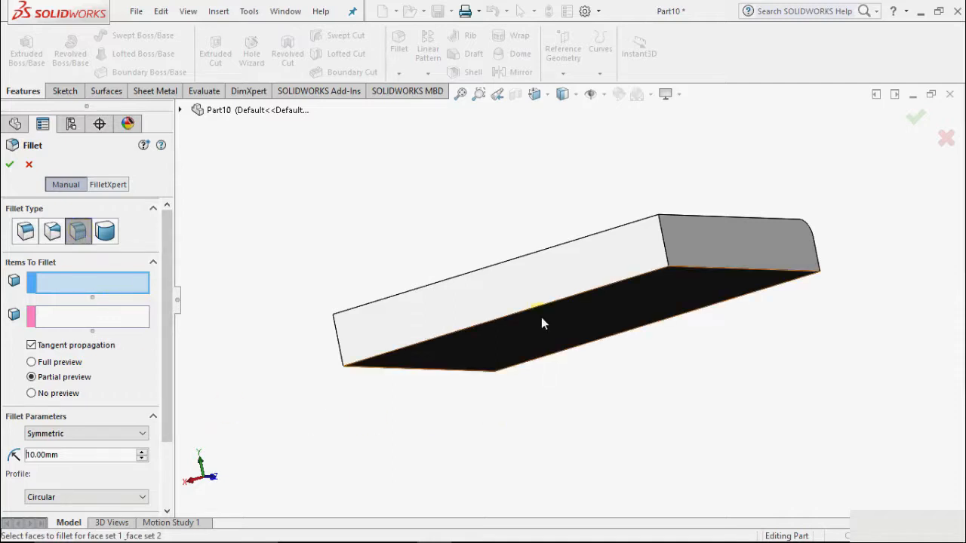
click(559, 330)
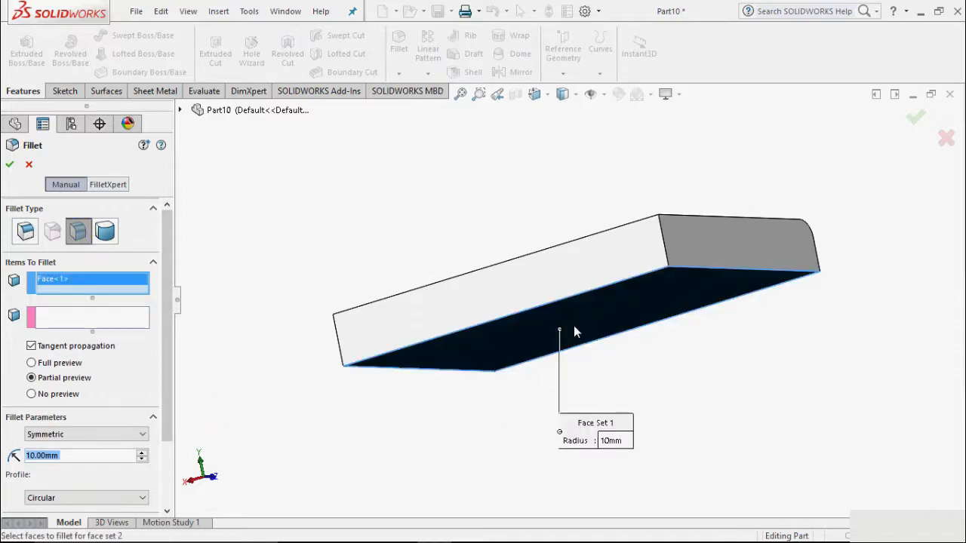
Select the long back face as face set 2 and create the symmetric face fillet with a 10 mm radius and Circular profile.
click(67, 323)
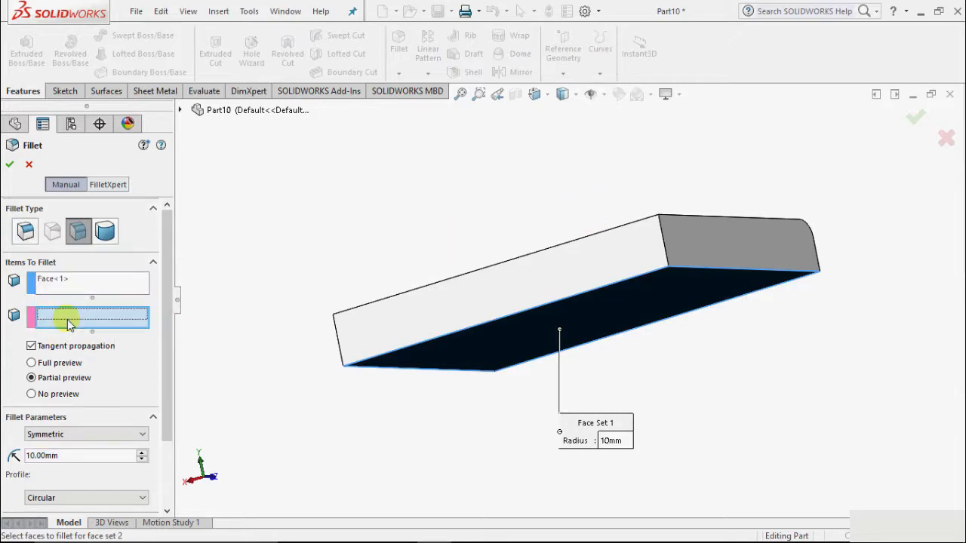
click(510, 278)
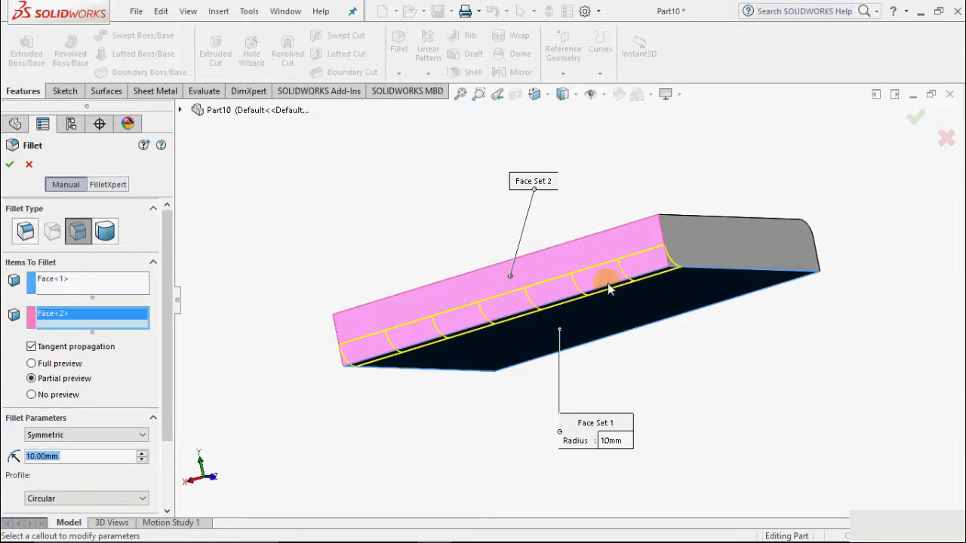
scroll(608, 284, down, 3)
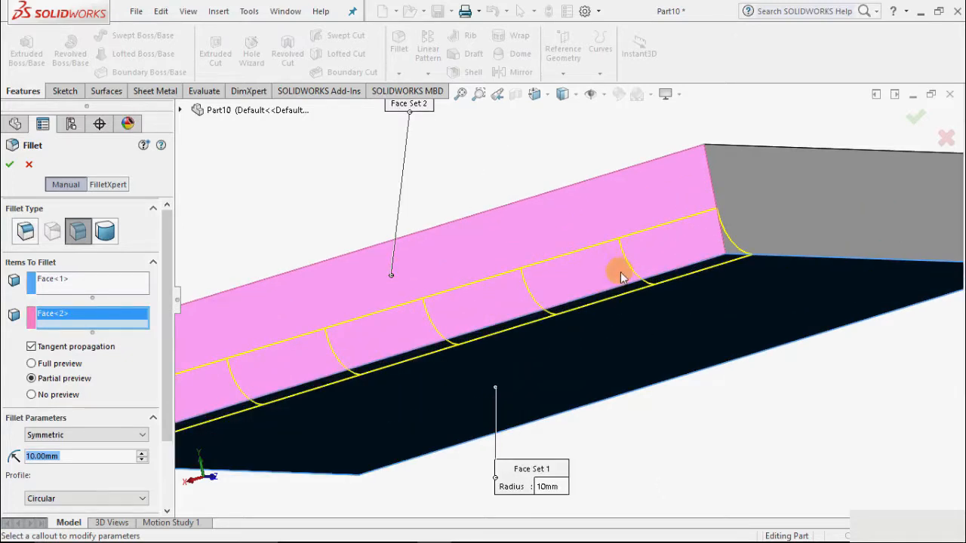
scroll(612, 275, up, 2)
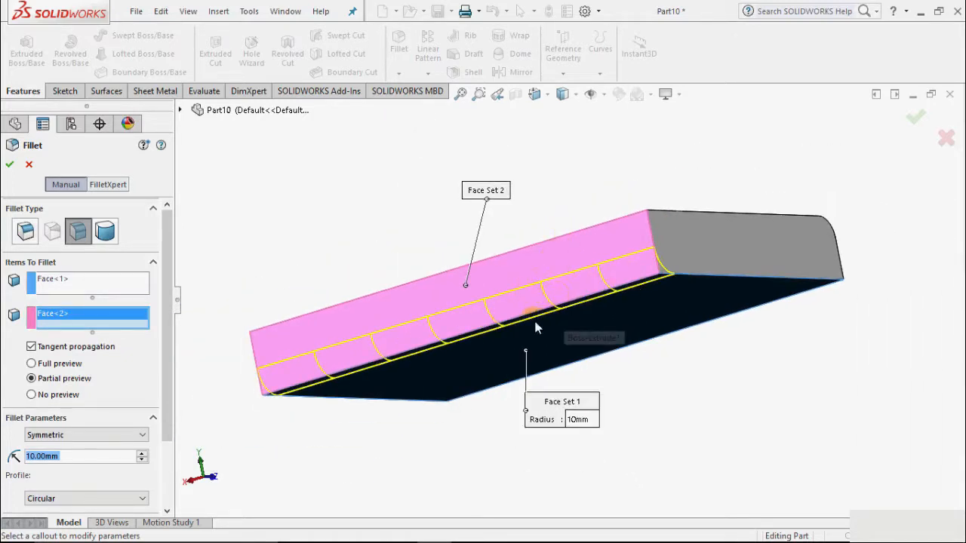
click(9, 164)
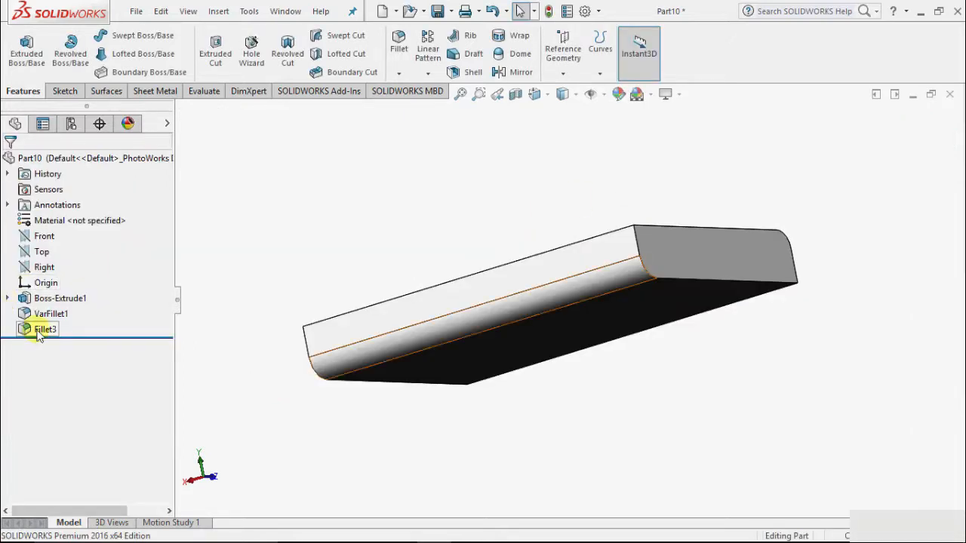
Delete the face fillet and the variable size fillet from the part, leaving only the extruded block.
click(39, 332)
right_click(41, 330)
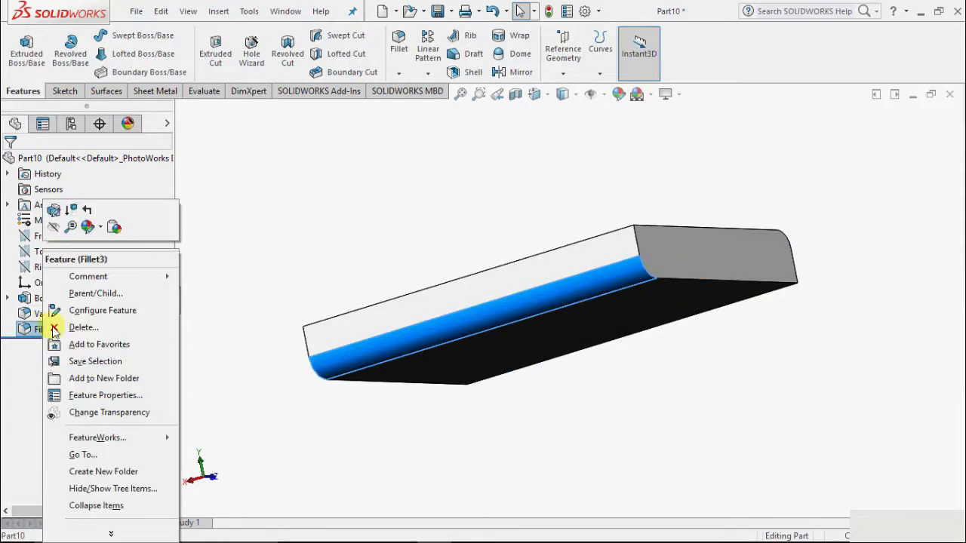
click(83, 327)
click(58, 316)
right_click(58, 315)
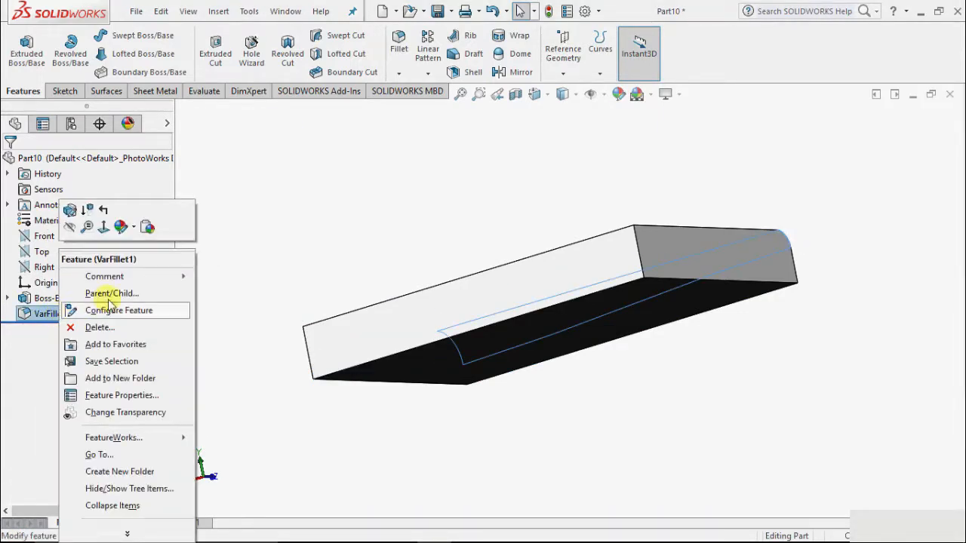
click(106, 329)
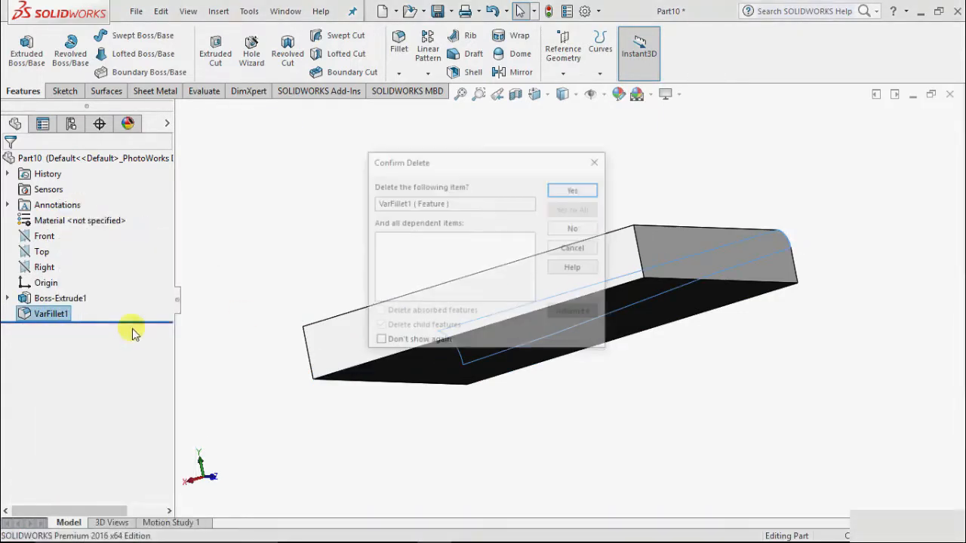
click(575, 188)
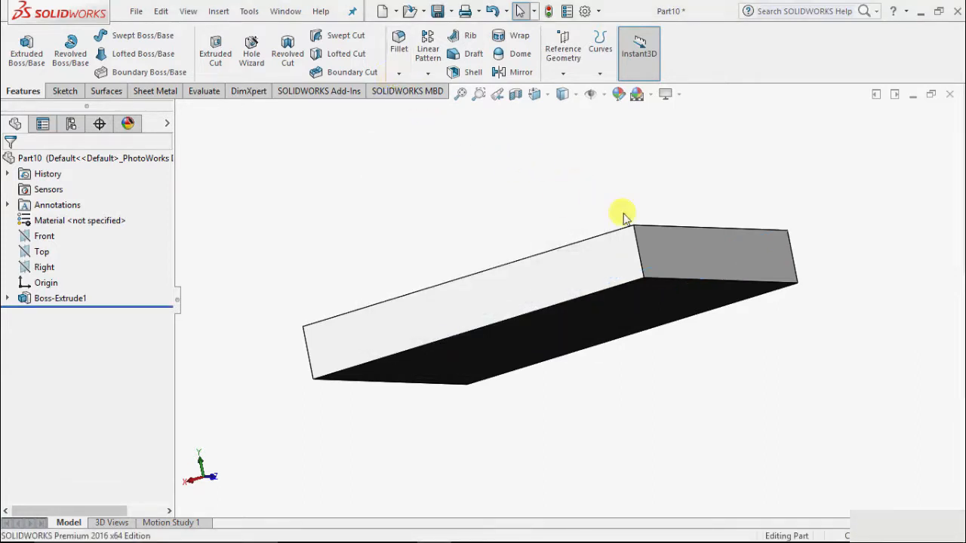
Start a full round fillet with one long side face as side face set 1 and the adjacent short end face as center face set.
right_click(700, 169)
click(758, 226)
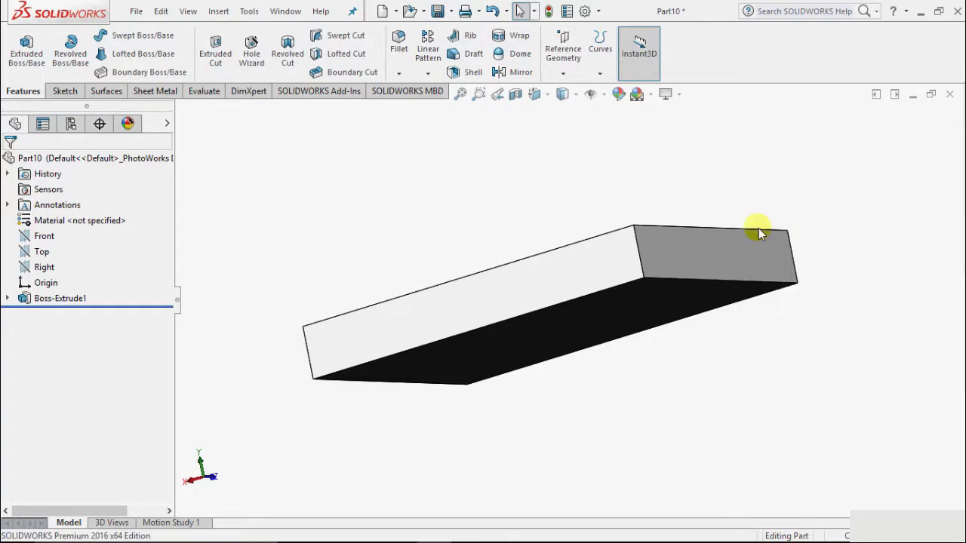
drag(759, 228, 789, 334)
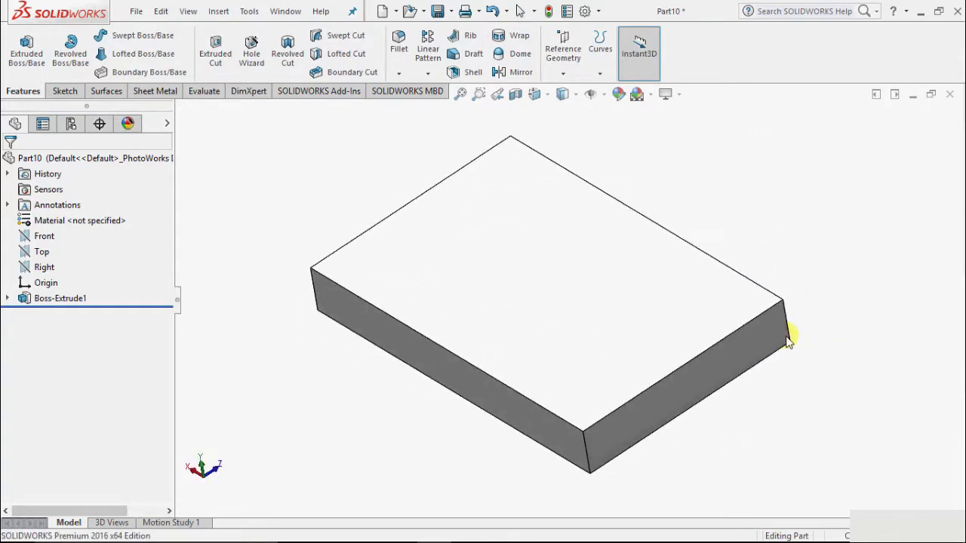
right_click(750, 227)
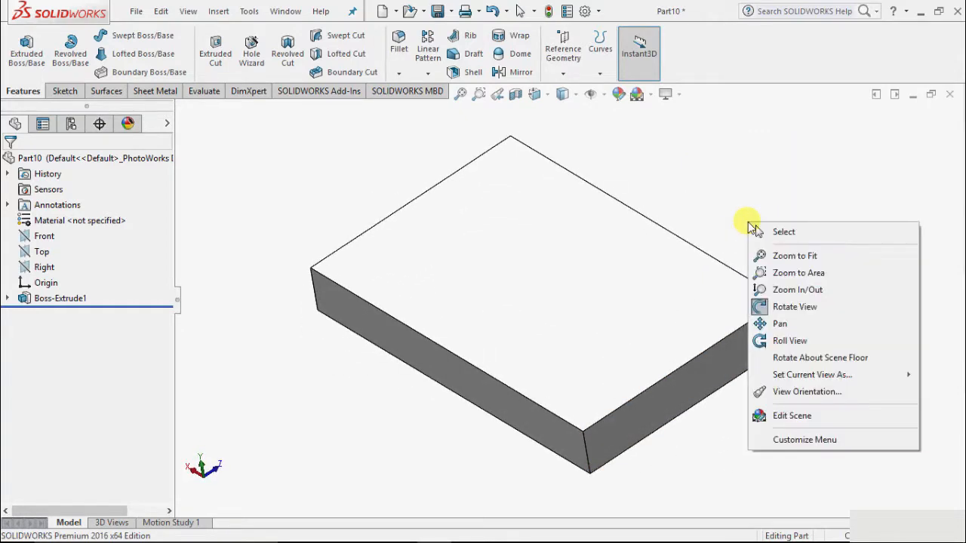
click(400, 73)
click(427, 91)
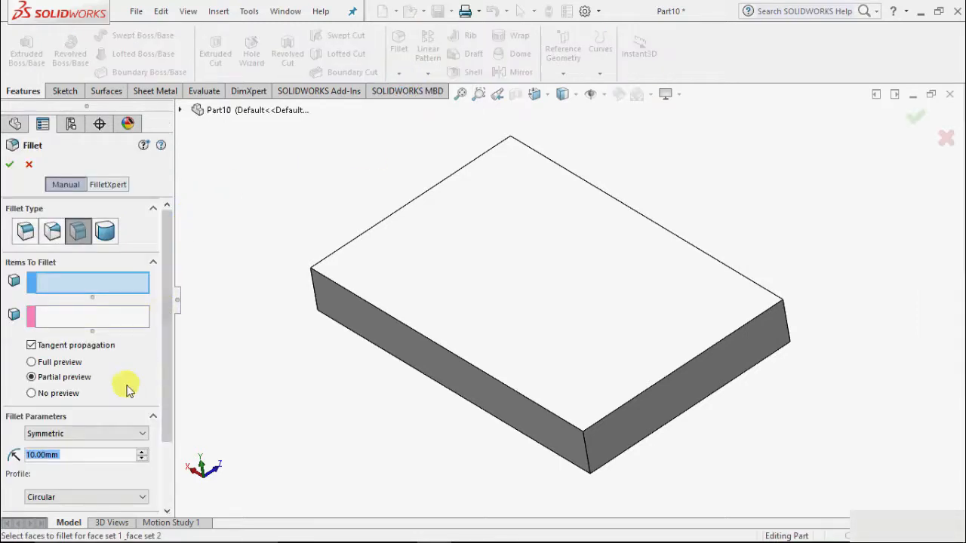
click(107, 233)
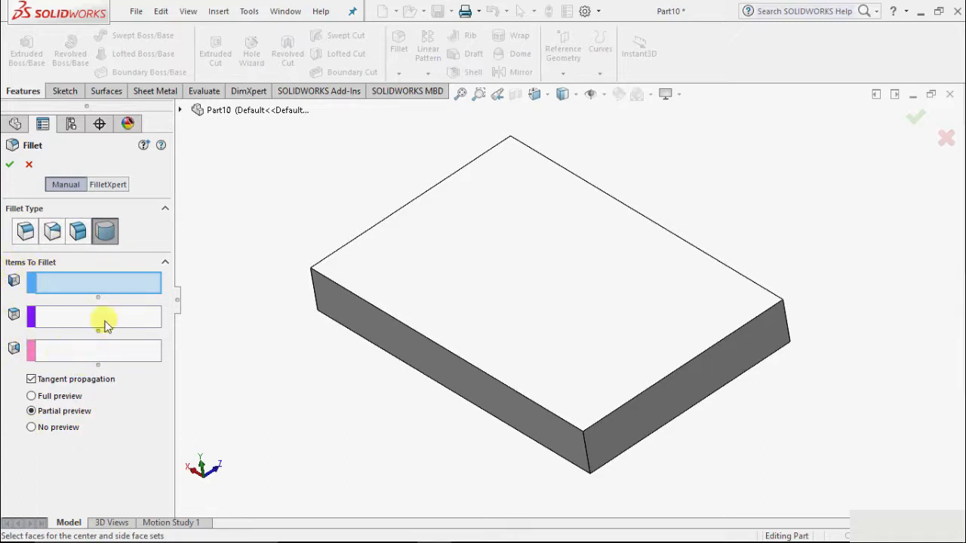
click(89, 276)
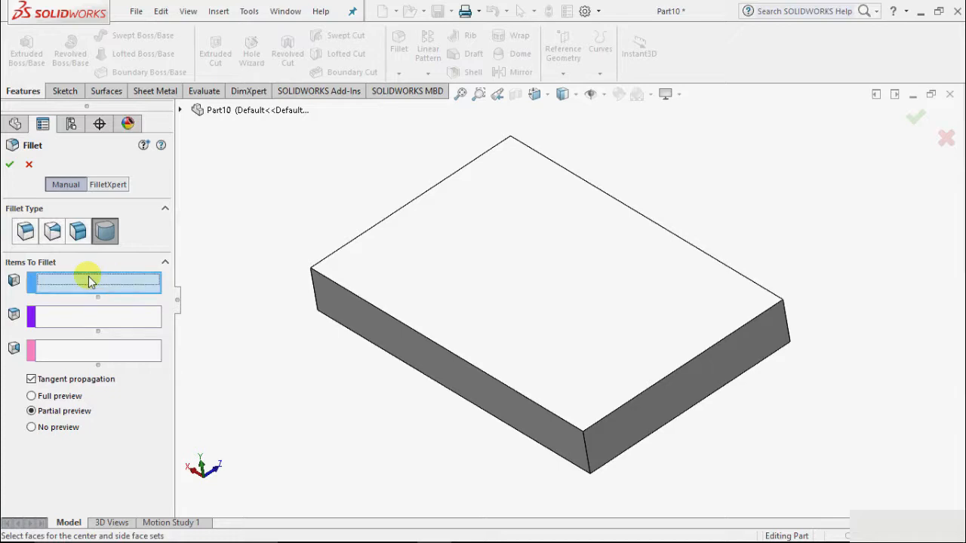
click(474, 383)
click(46, 323)
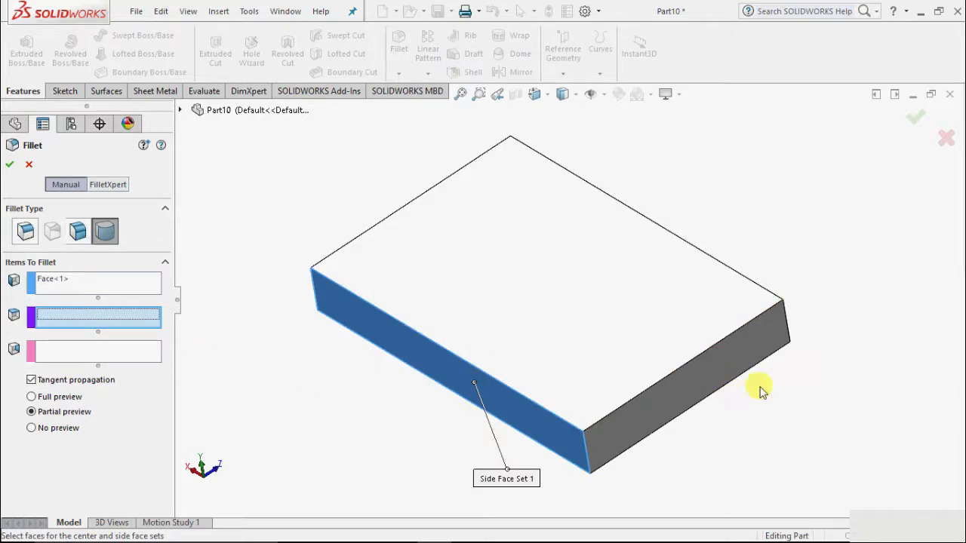
click(693, 380)
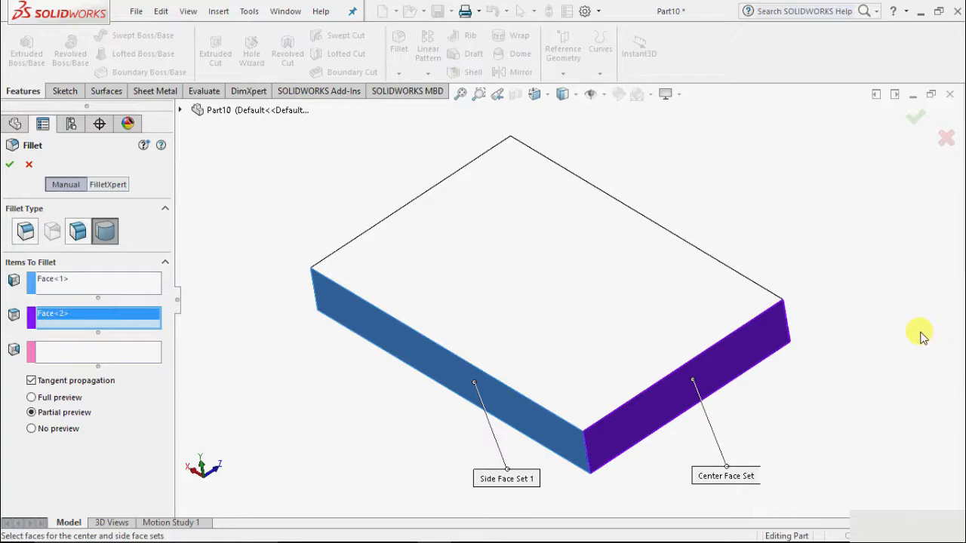
Select the opposite long side face as side face set 2 and create the full round fillet.
scroll(877, 263, up, 2)
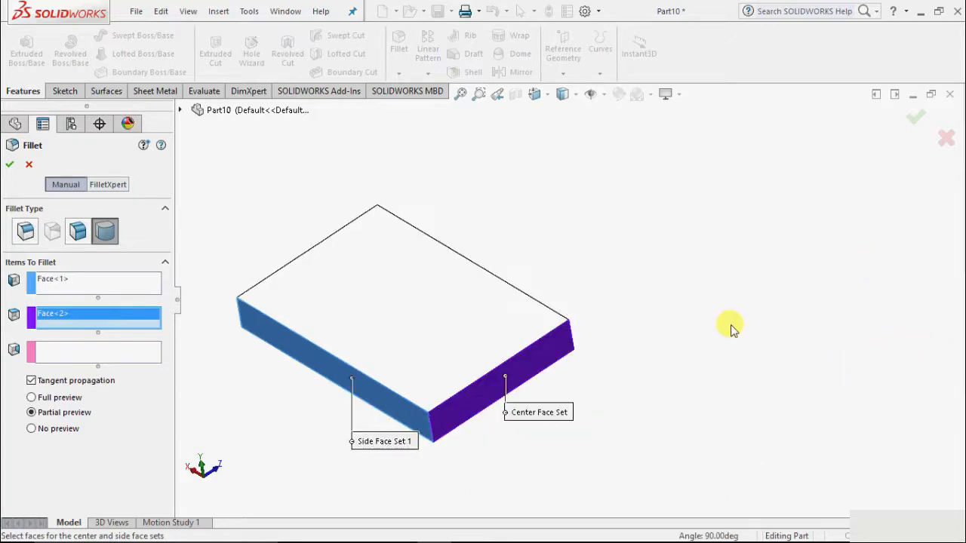
middle_drag(731, 326, 669, 444)
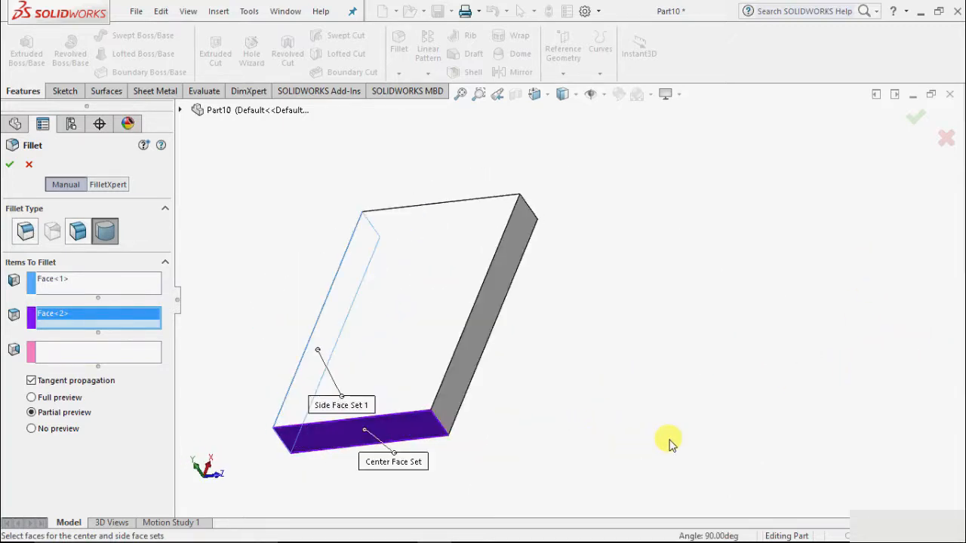
click(51, 354)
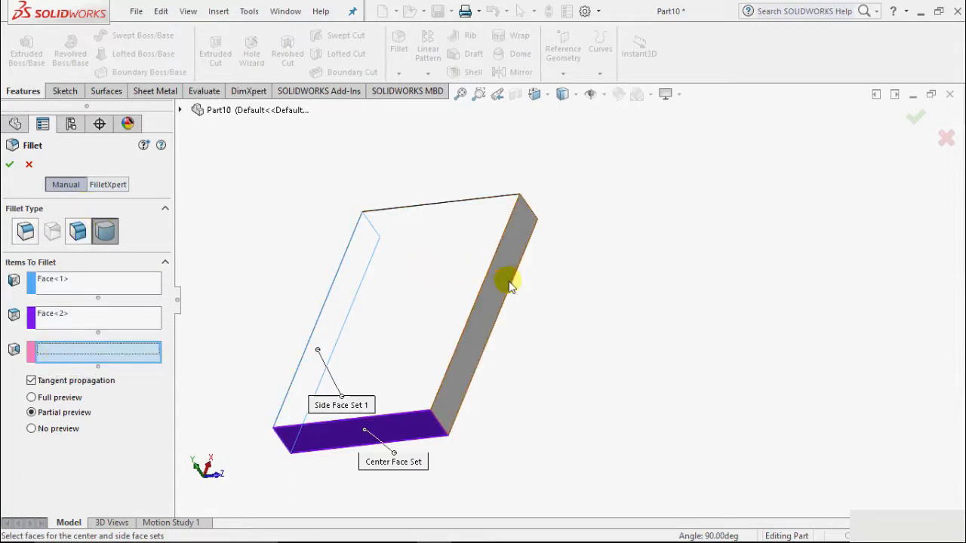
click(488, 314)
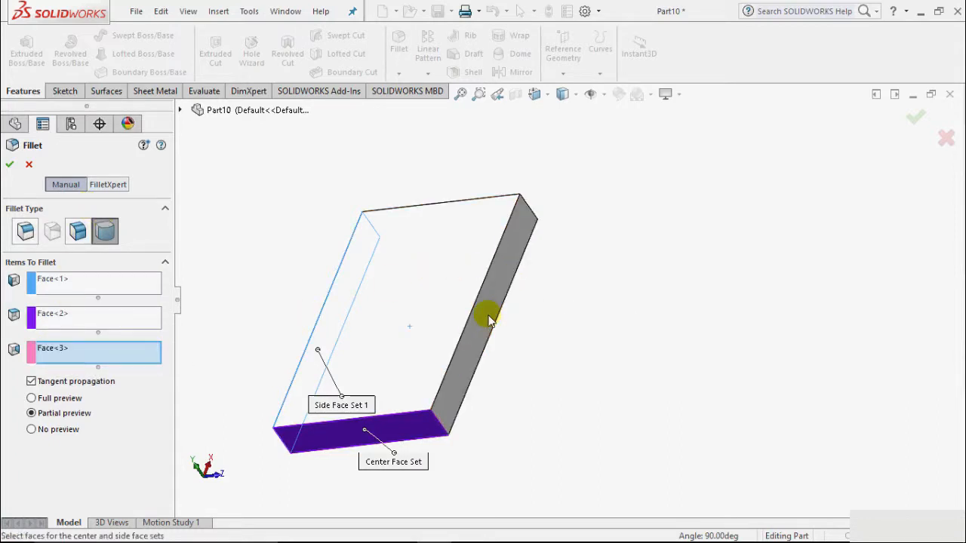
scroll(219, 449, down, 2)
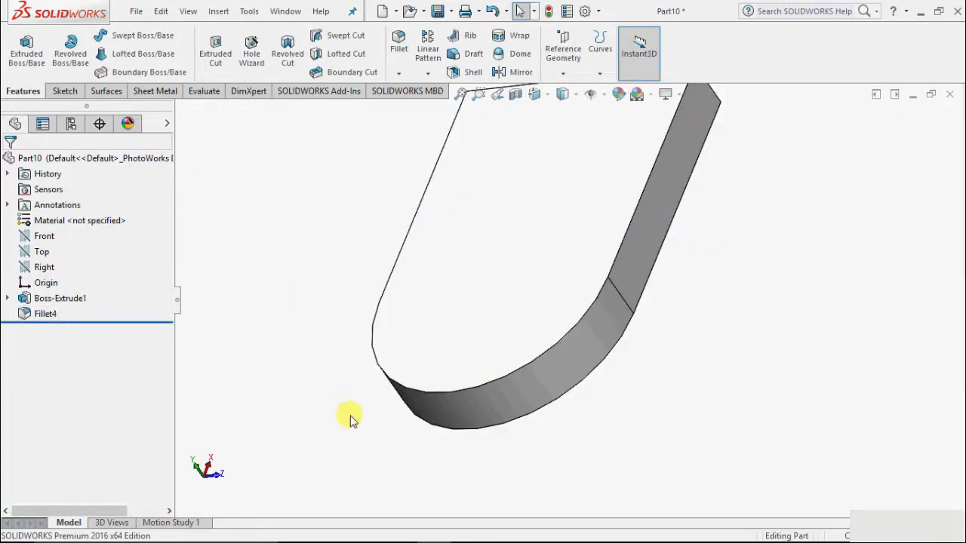
Use FilletXpert to apply a 10 mm fillet to only the upper edge of the block's flat end, keeping the top face out of the selection.
scroll(521, 507, up, 2)
middle_drag(672, 419, 858, 324)
scroll(523, 216, down, 1)
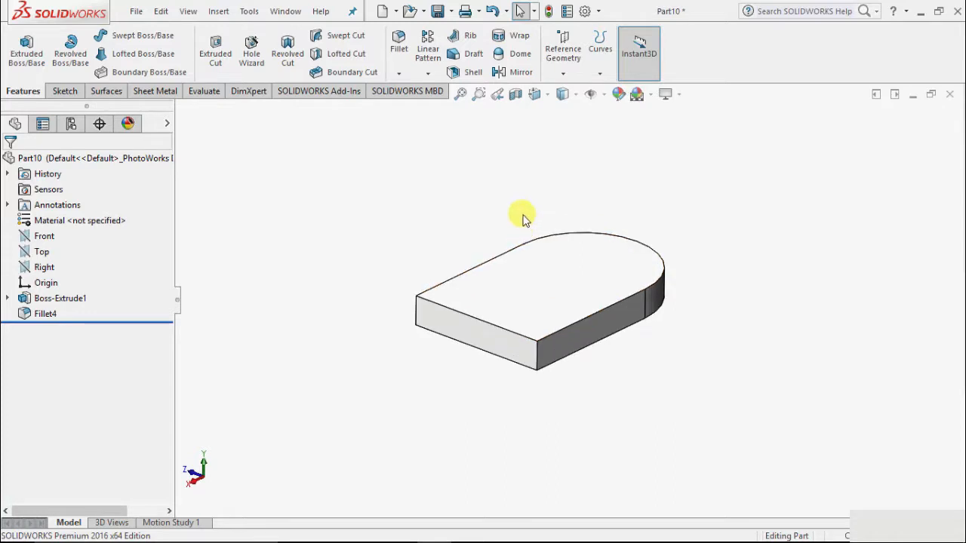
click(398, 74)
click(404, 90)
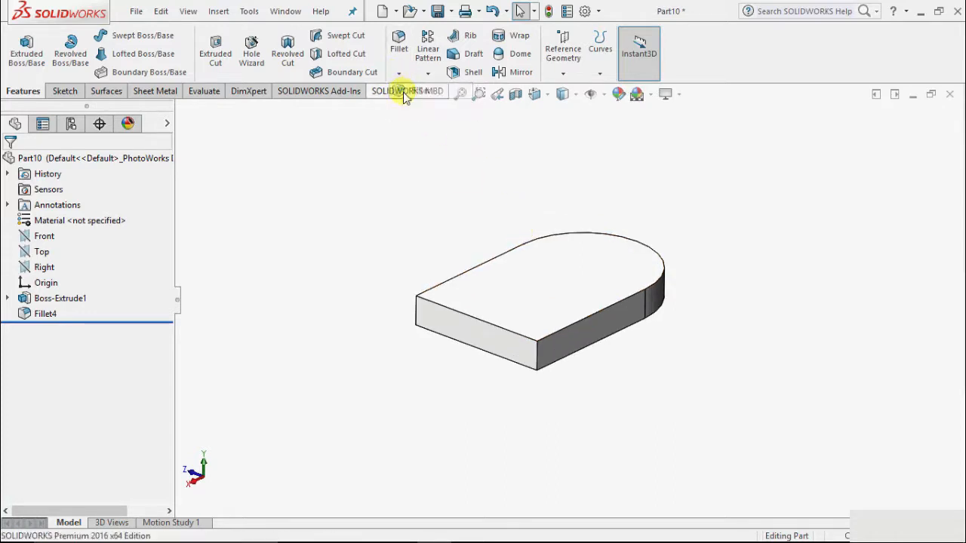
click(106, 185)
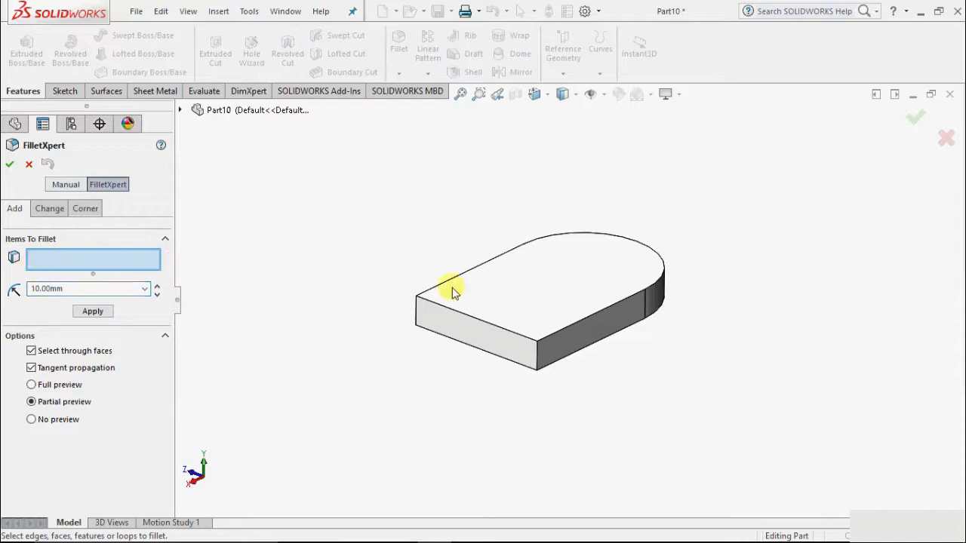
click(491, 324)
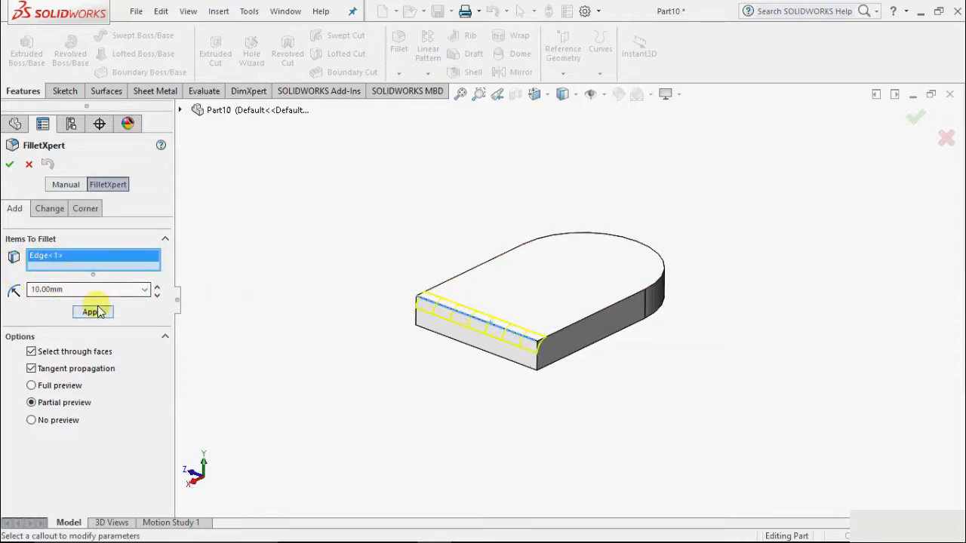
click(520, 329)
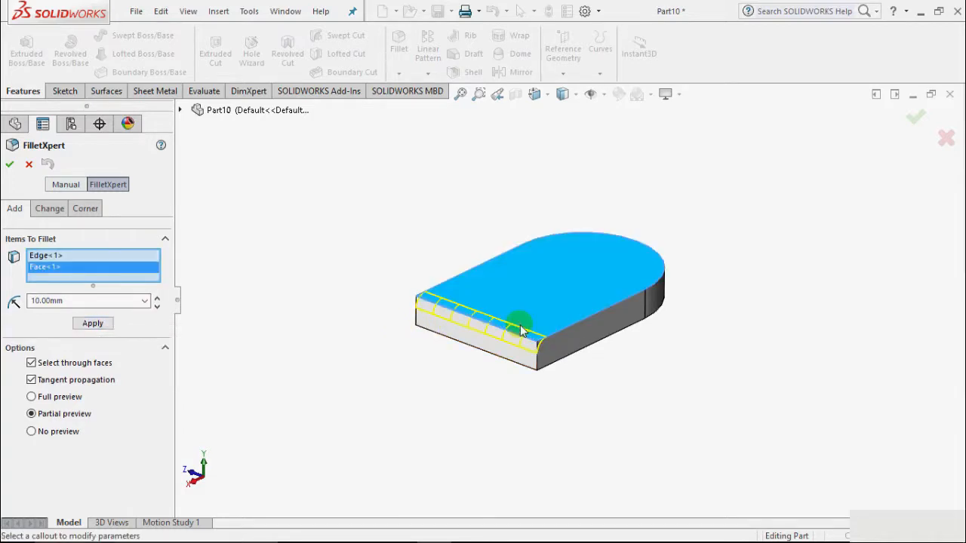
right_click(53, 267)
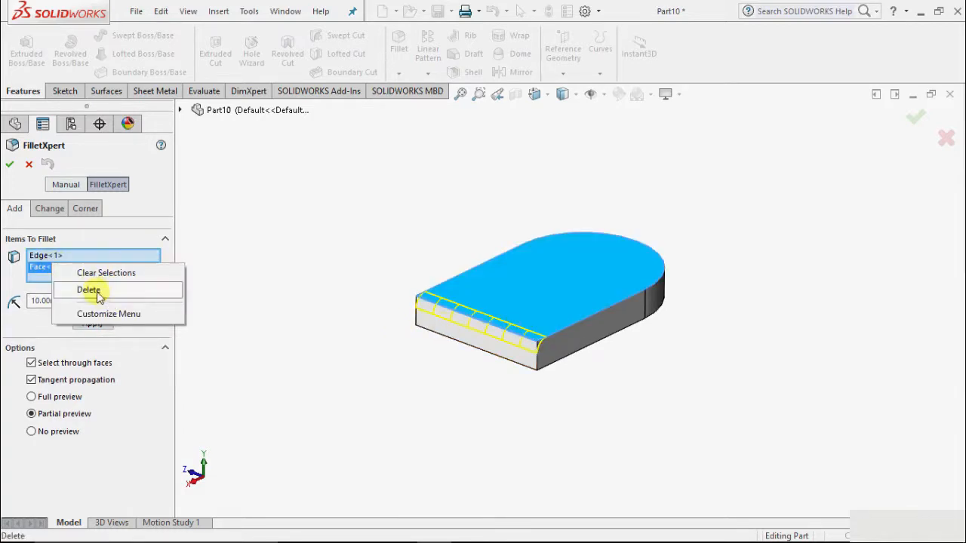
click(88, 289)
click(93, 311)
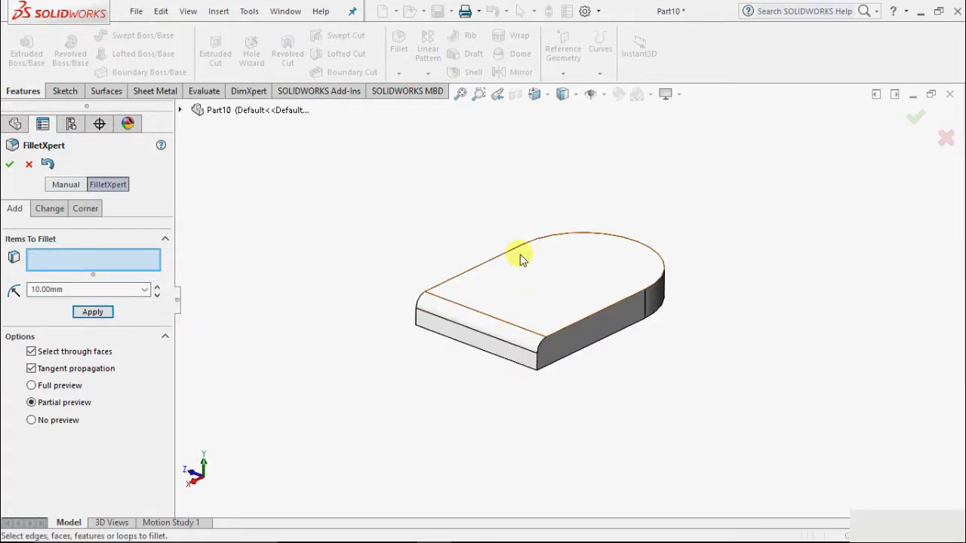
Resize the flat end's edge fillet to 12 mm in FilletXpert, show the Corner options and accept the result.
scroll(500, 302, down, 3)
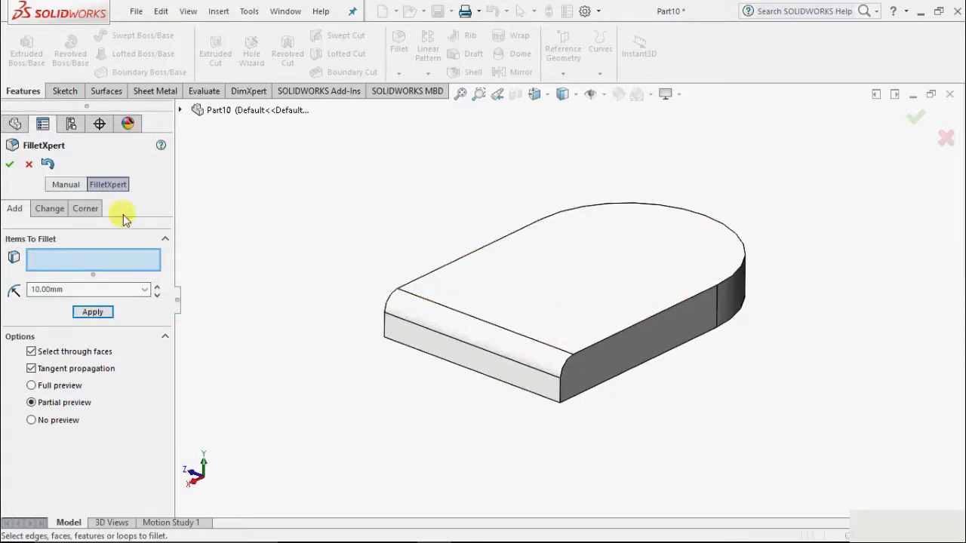
click(47, 208)
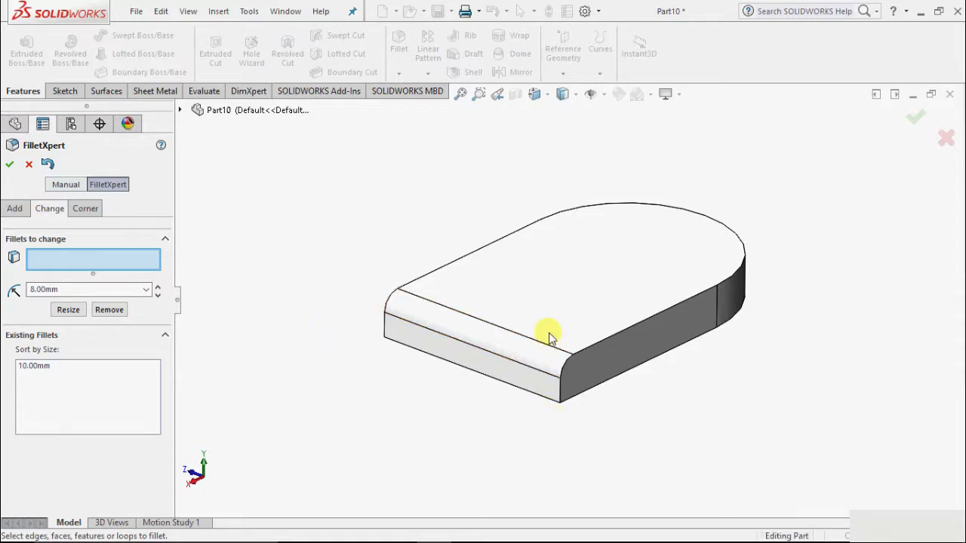
scroll(487, 423, up, 2)
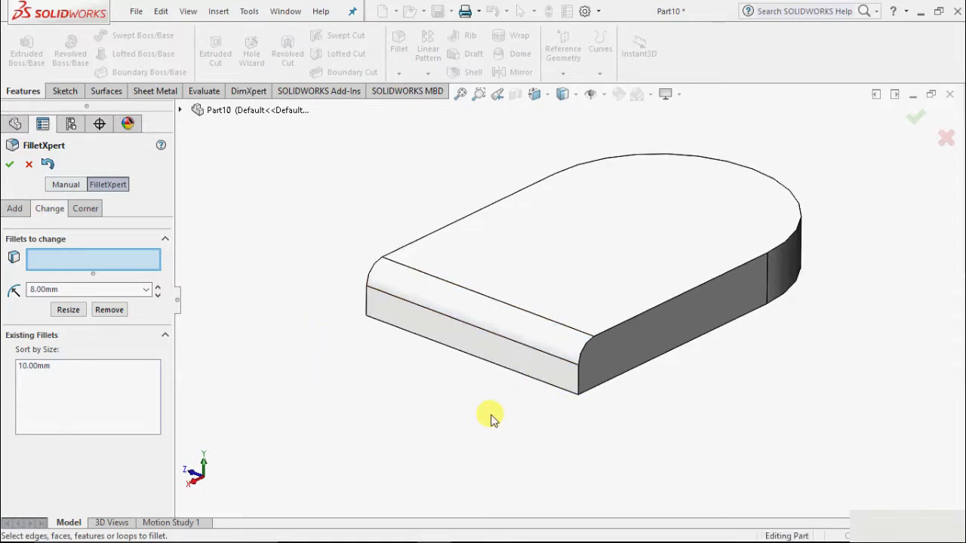
click(522, 325)
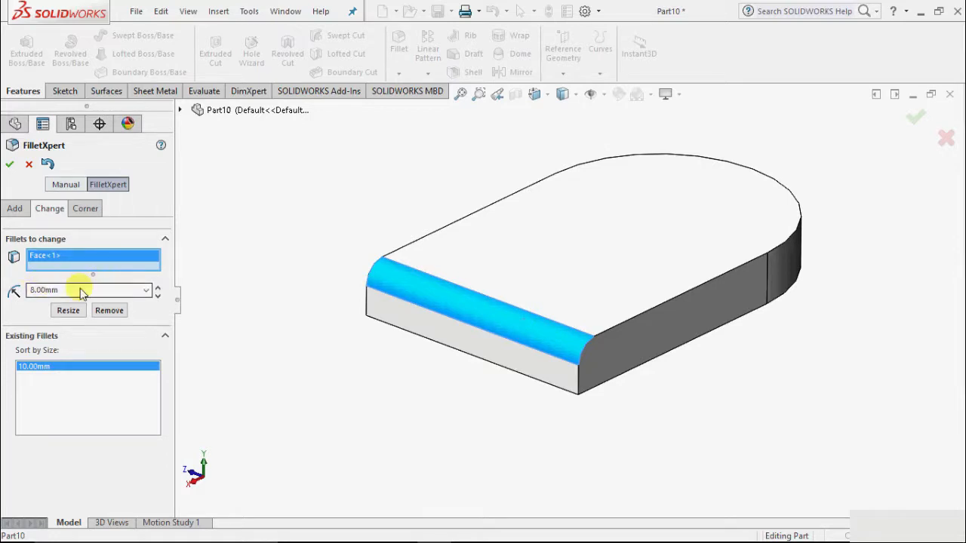
drag(79, 288, 11, 292)
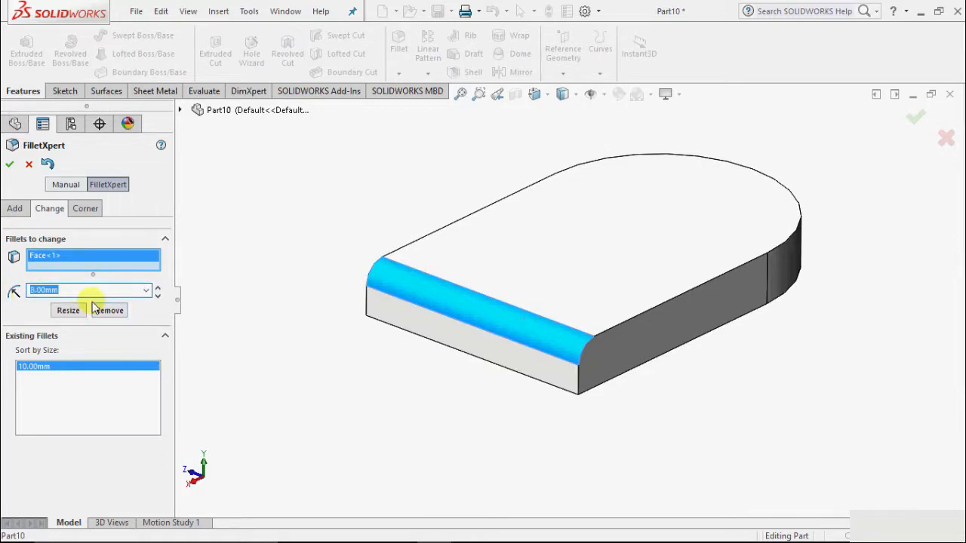
text(12)
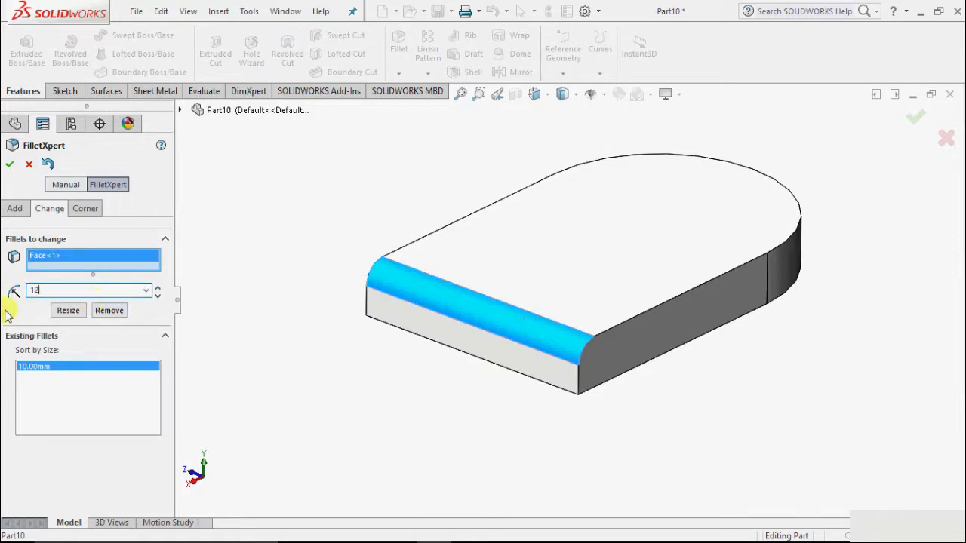
click(66, 310)
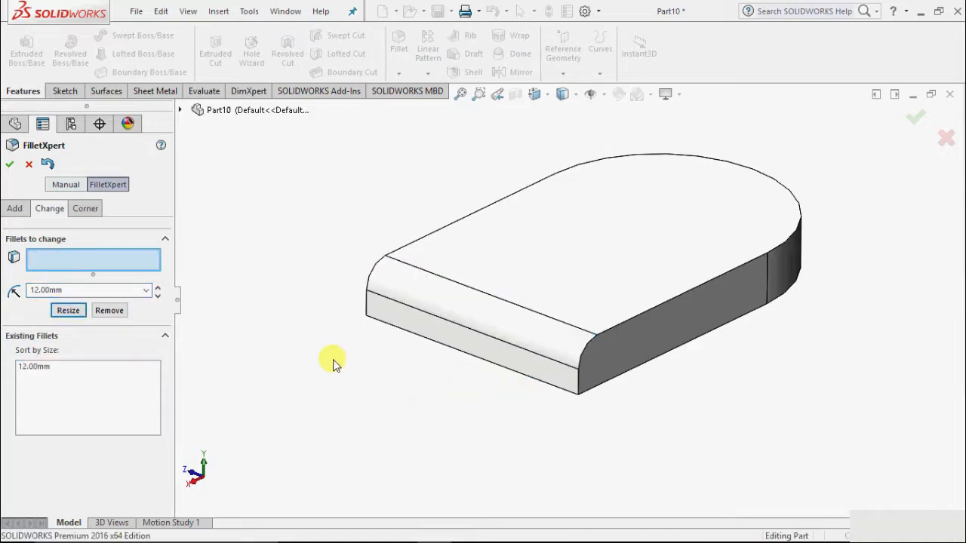
click(88, 209)
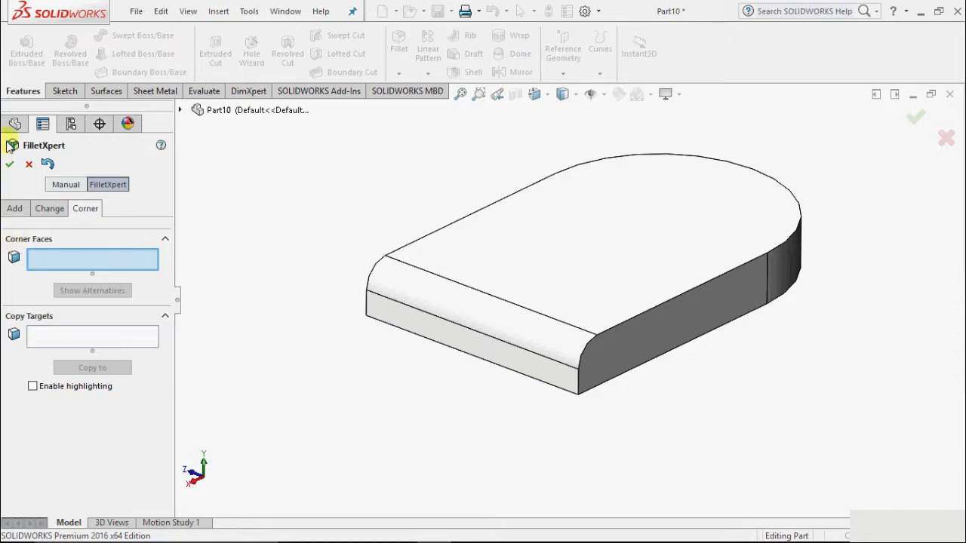
click(9, 164)
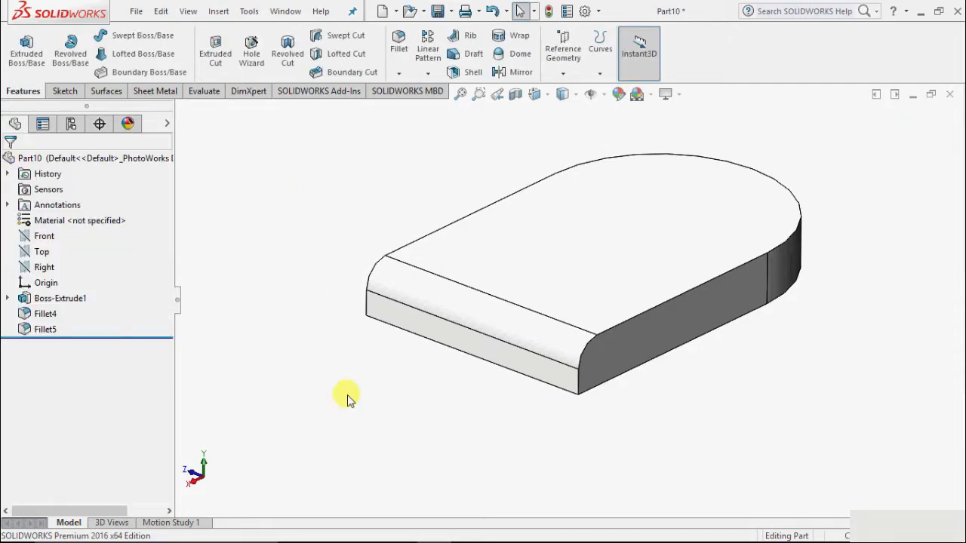